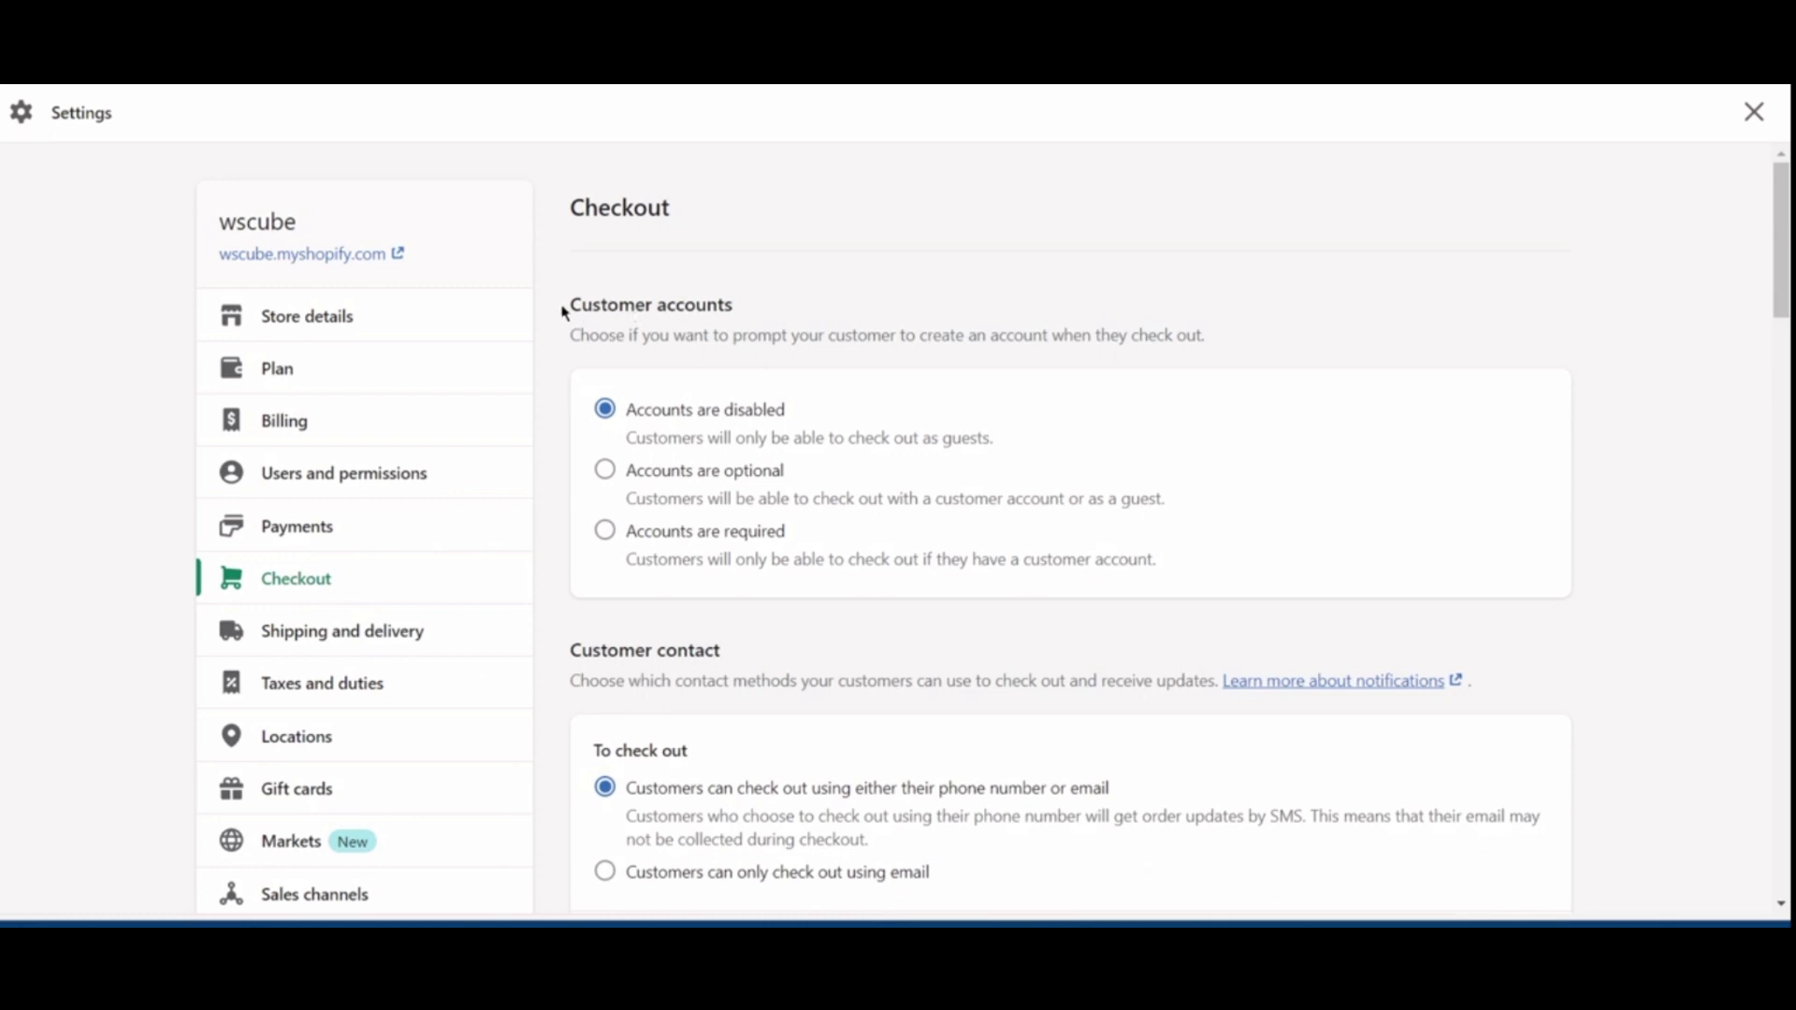
- Try making customer accounts optional at checkout, and return the setting to accounts disabled
drag(569, 306, 735, 313)
click(760, 318)
drag(814, 477, 630, 470)
click(697, 481)
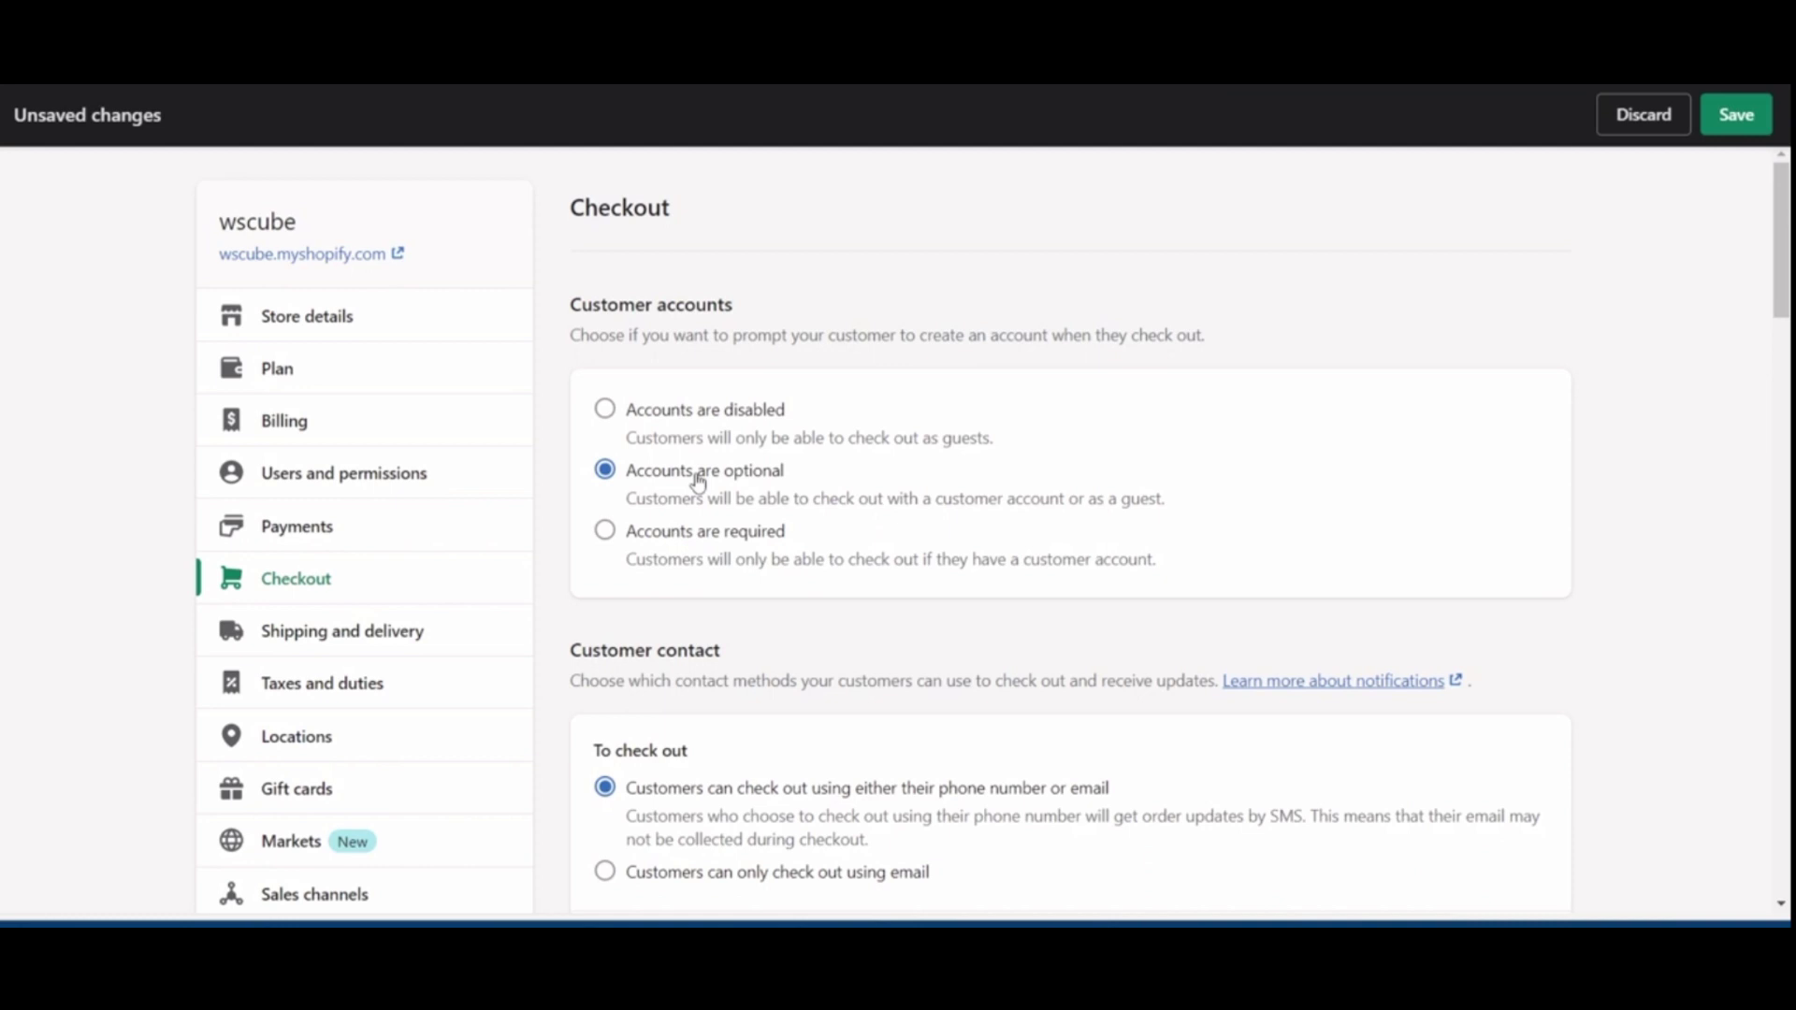
click(705, 410)
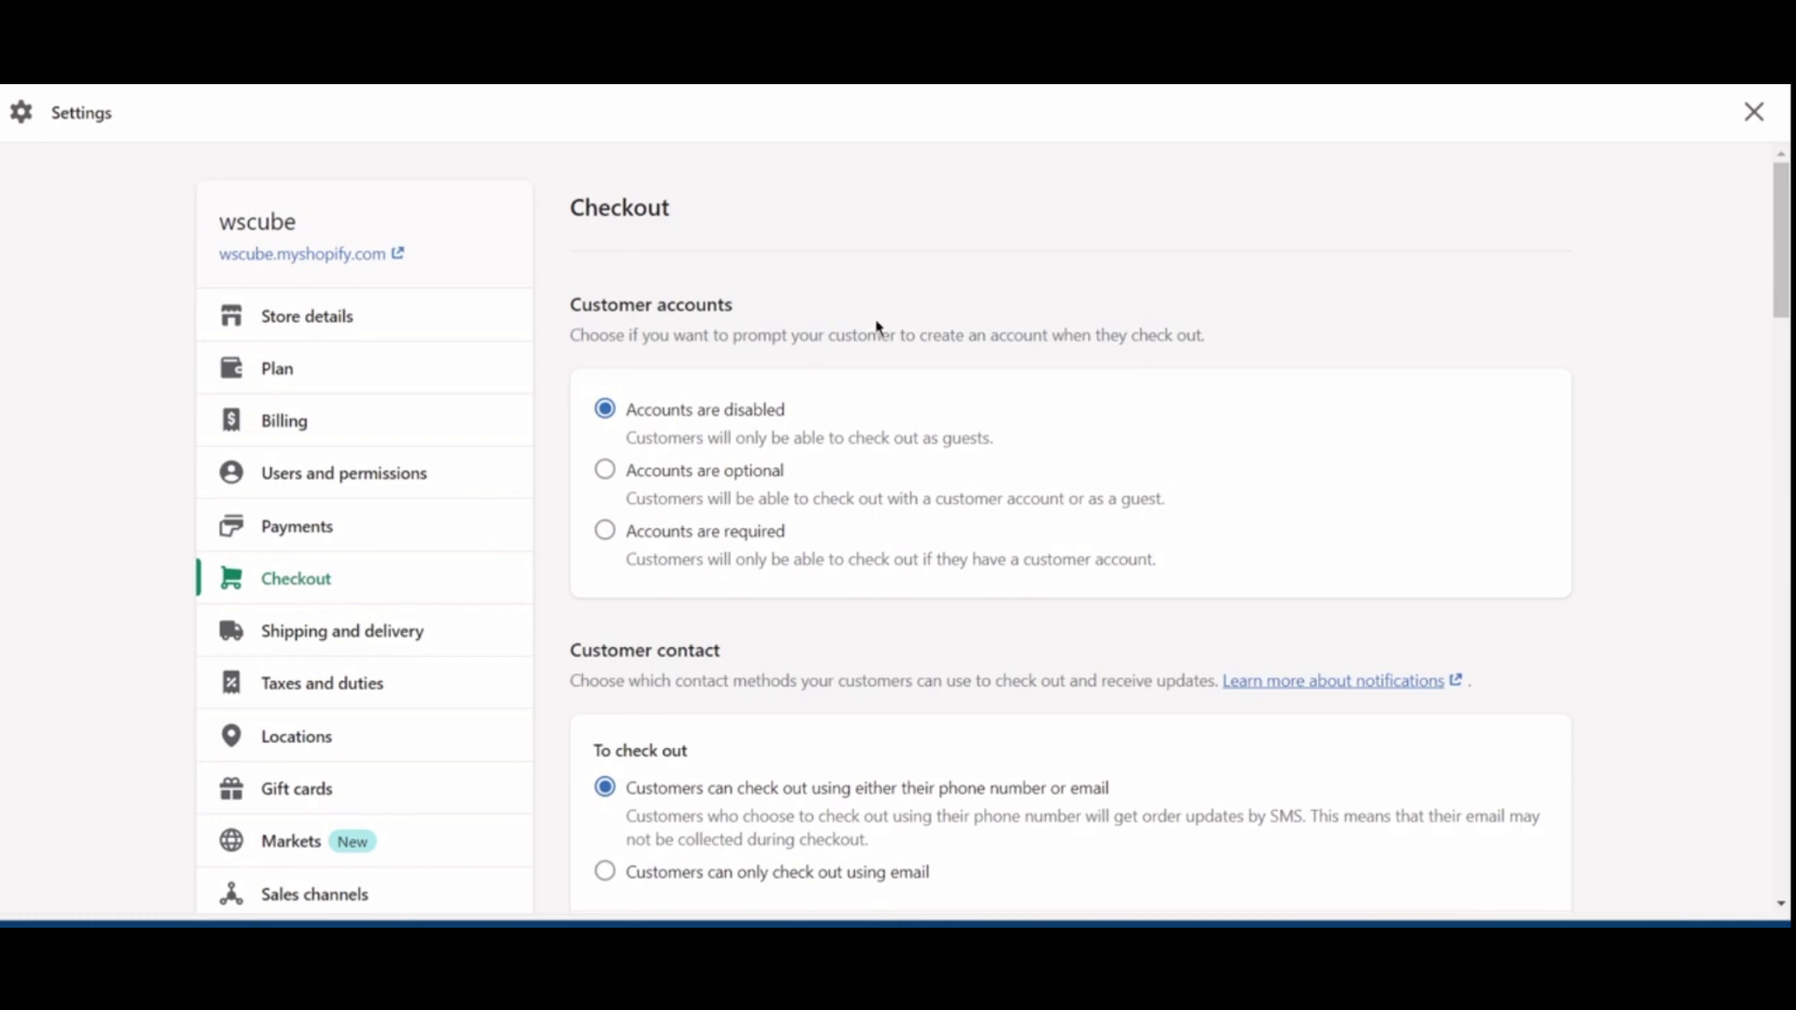
- Try limiting customer contact at checkout to email only, and return it to either phone number or email
scroll(883, 328, down, 3)
scroll(760, 374, down, 2)
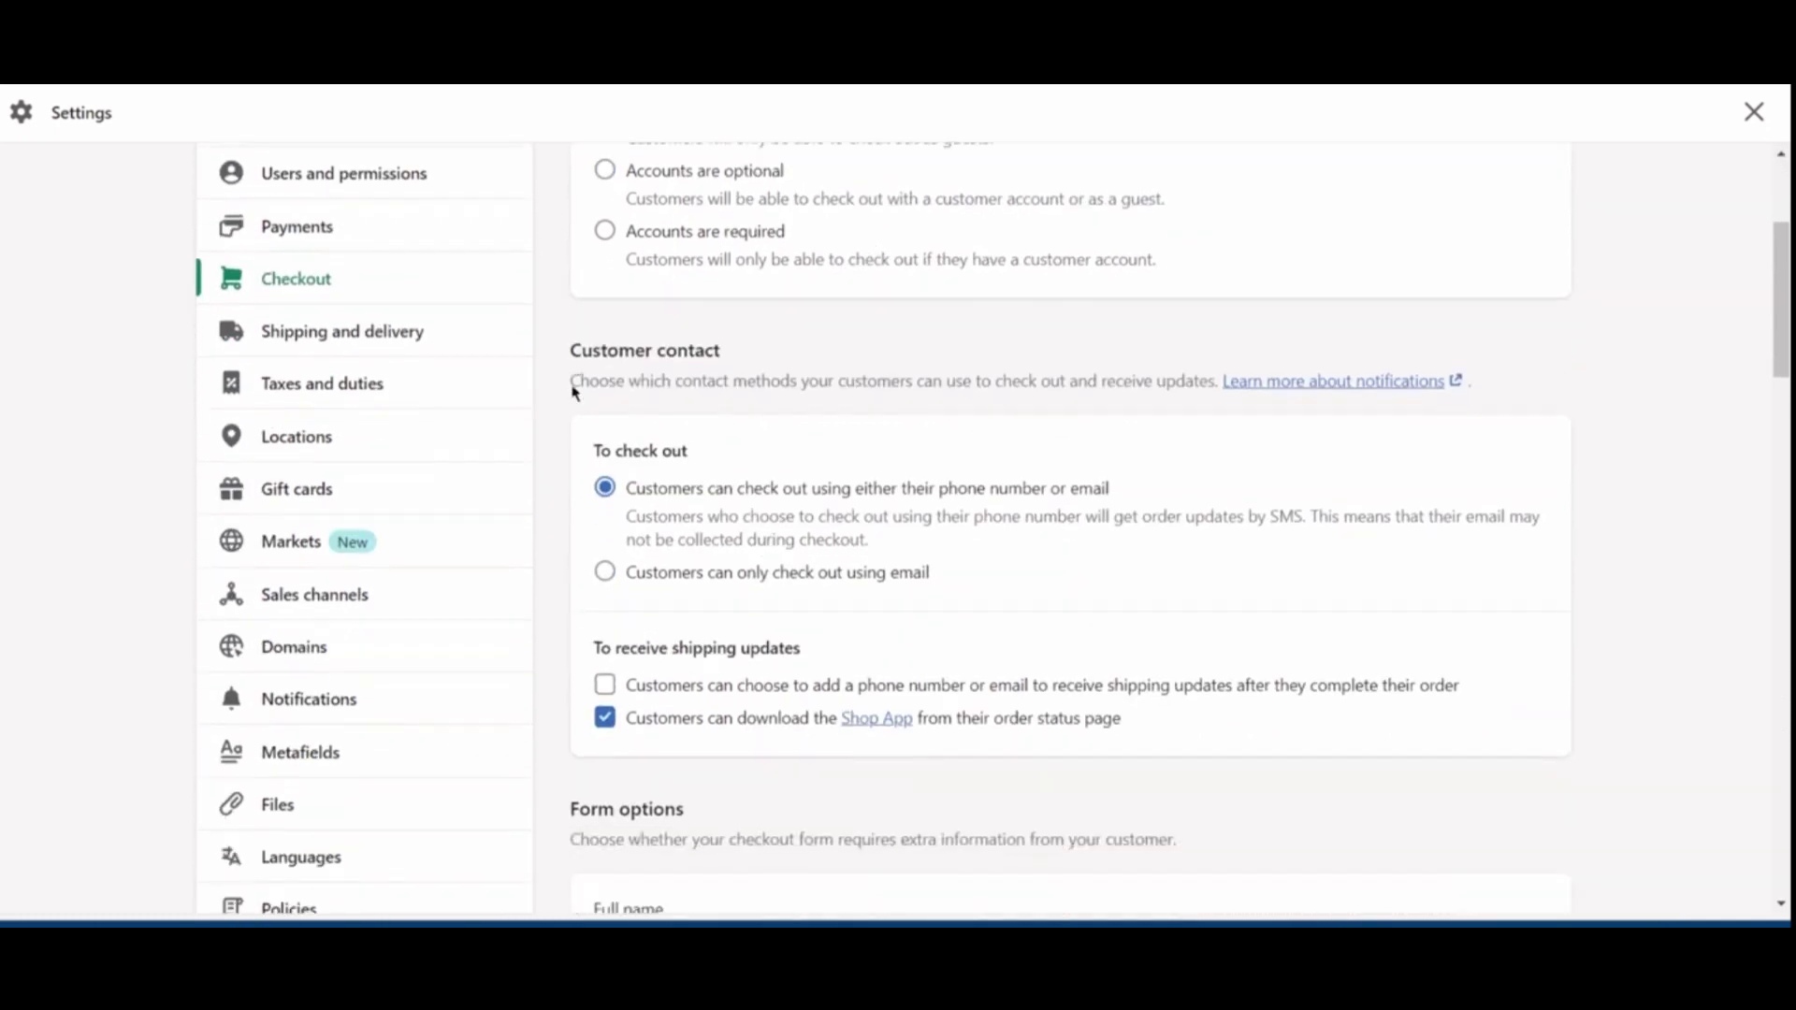
drag(567, 305, 748, 318)
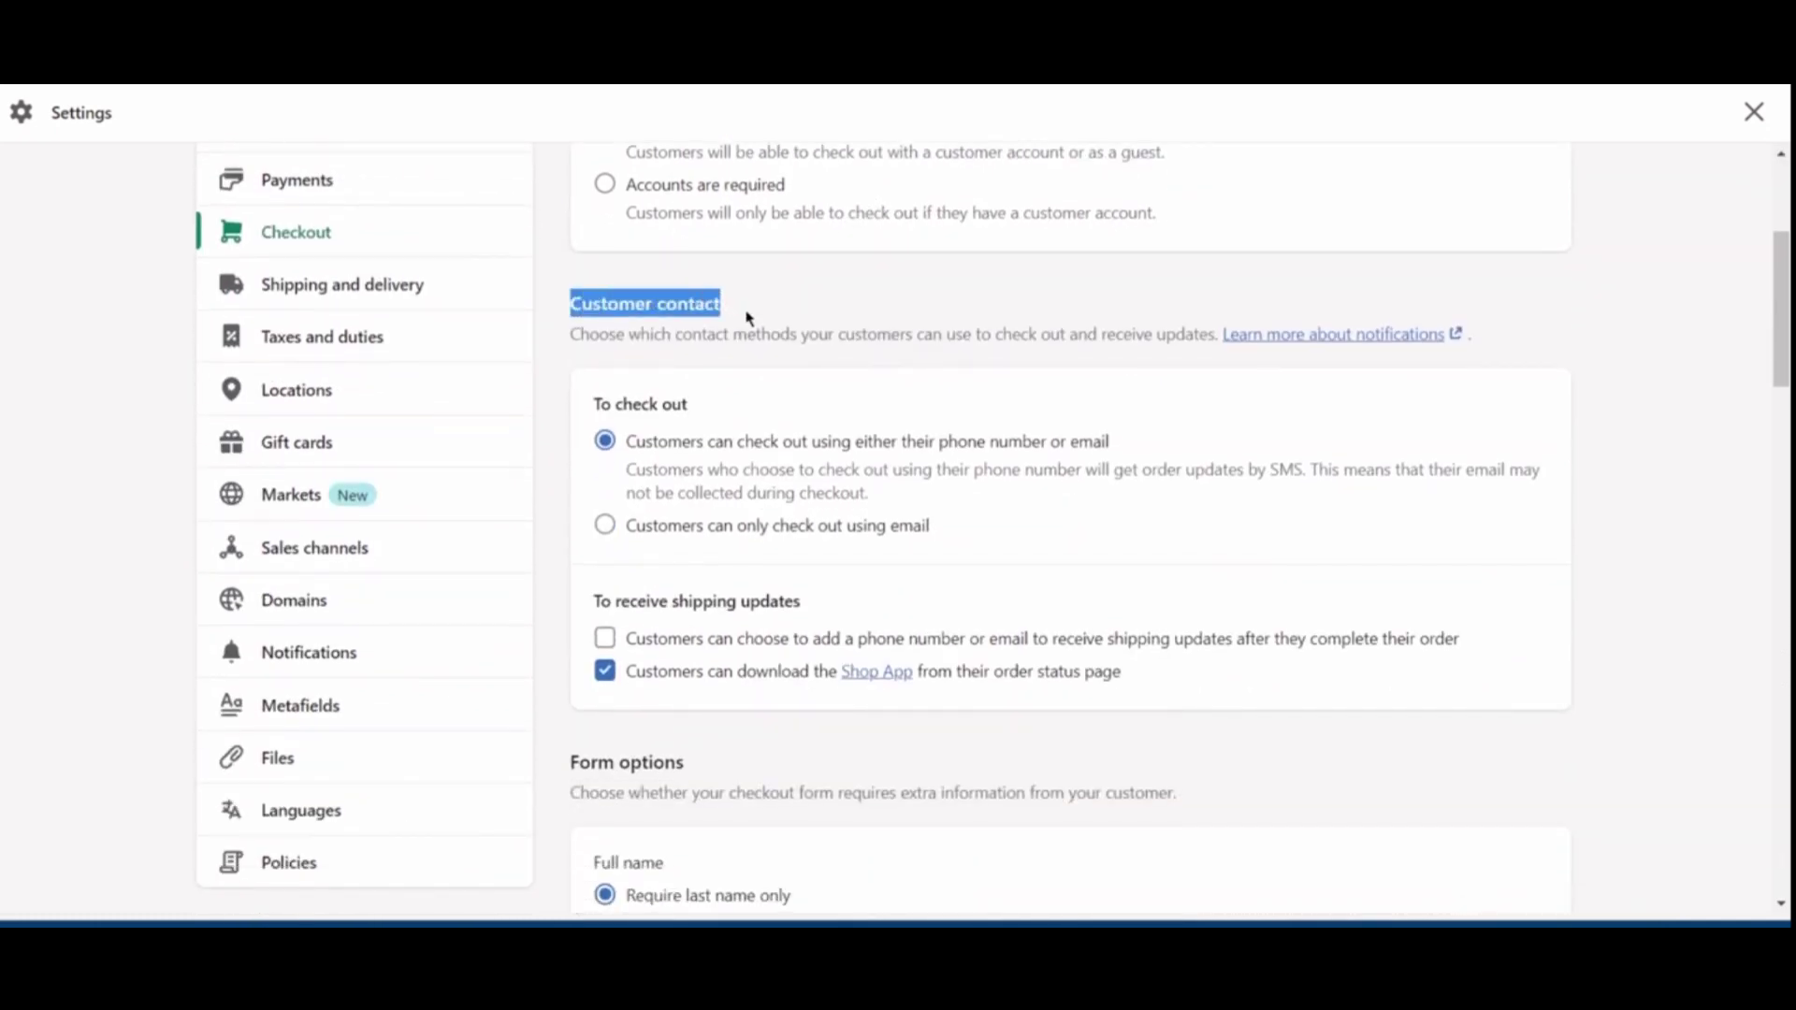
click(925, 323)
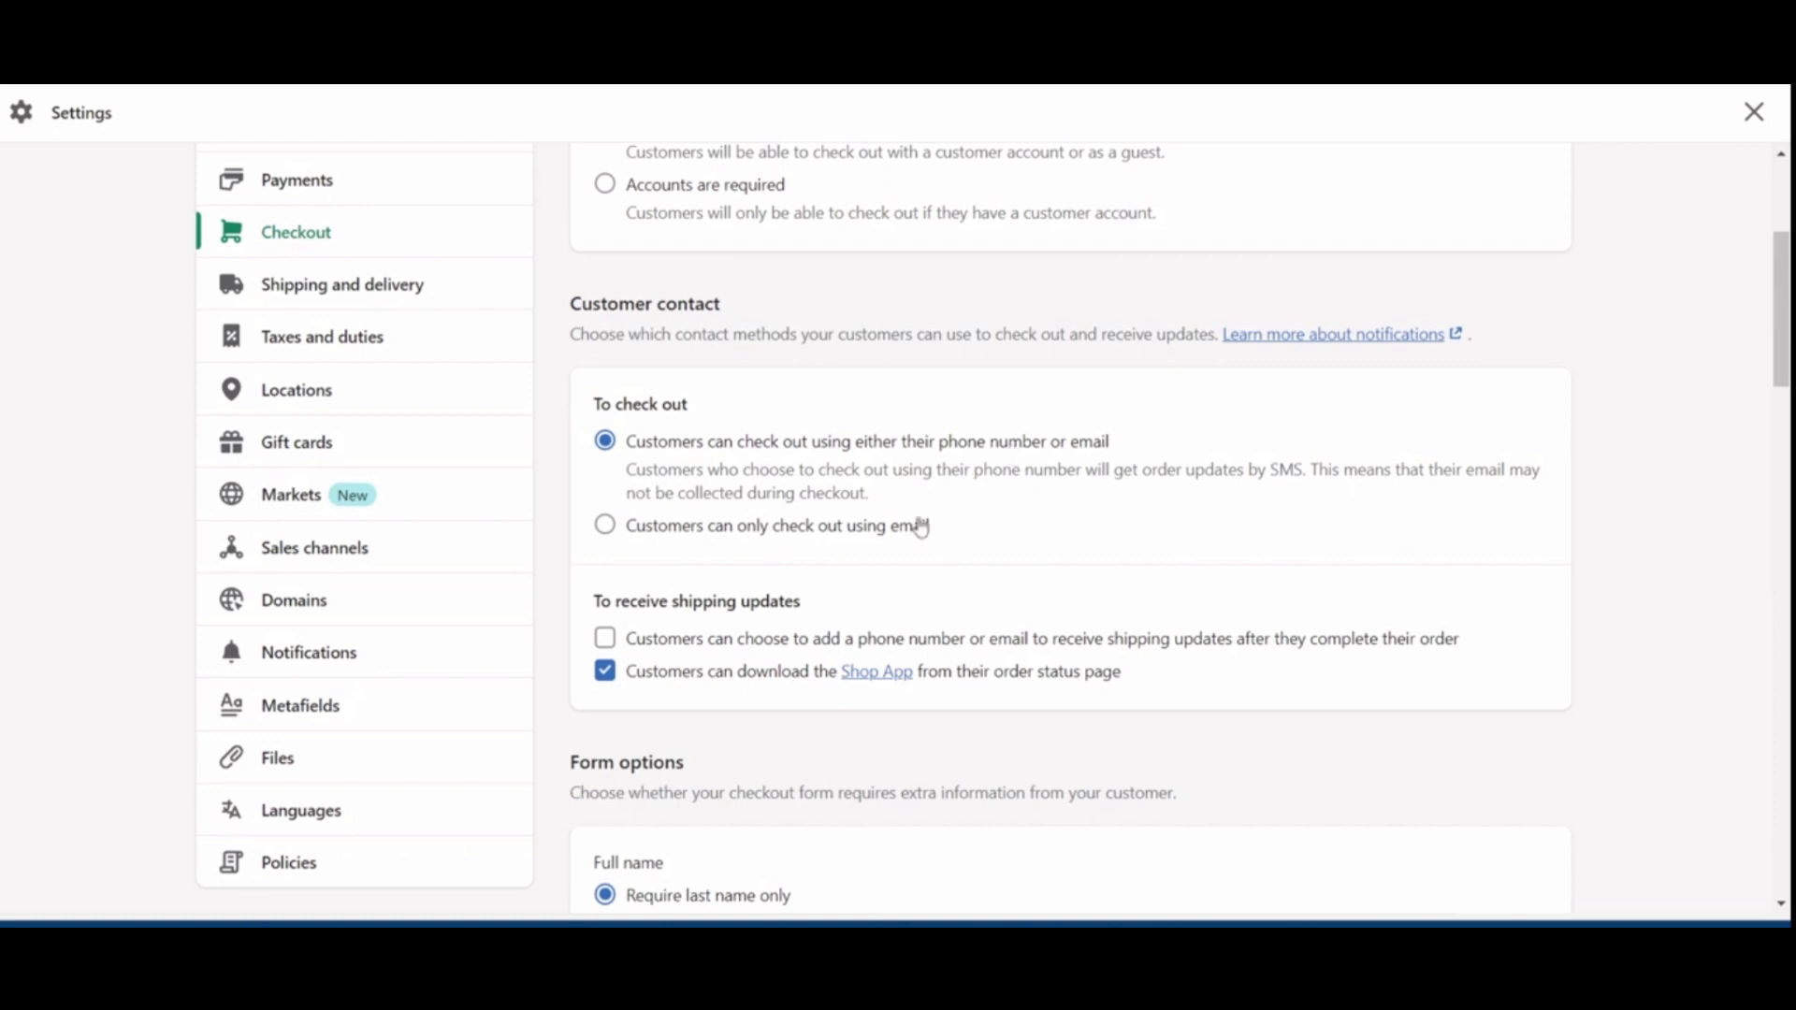
click(873, 541)
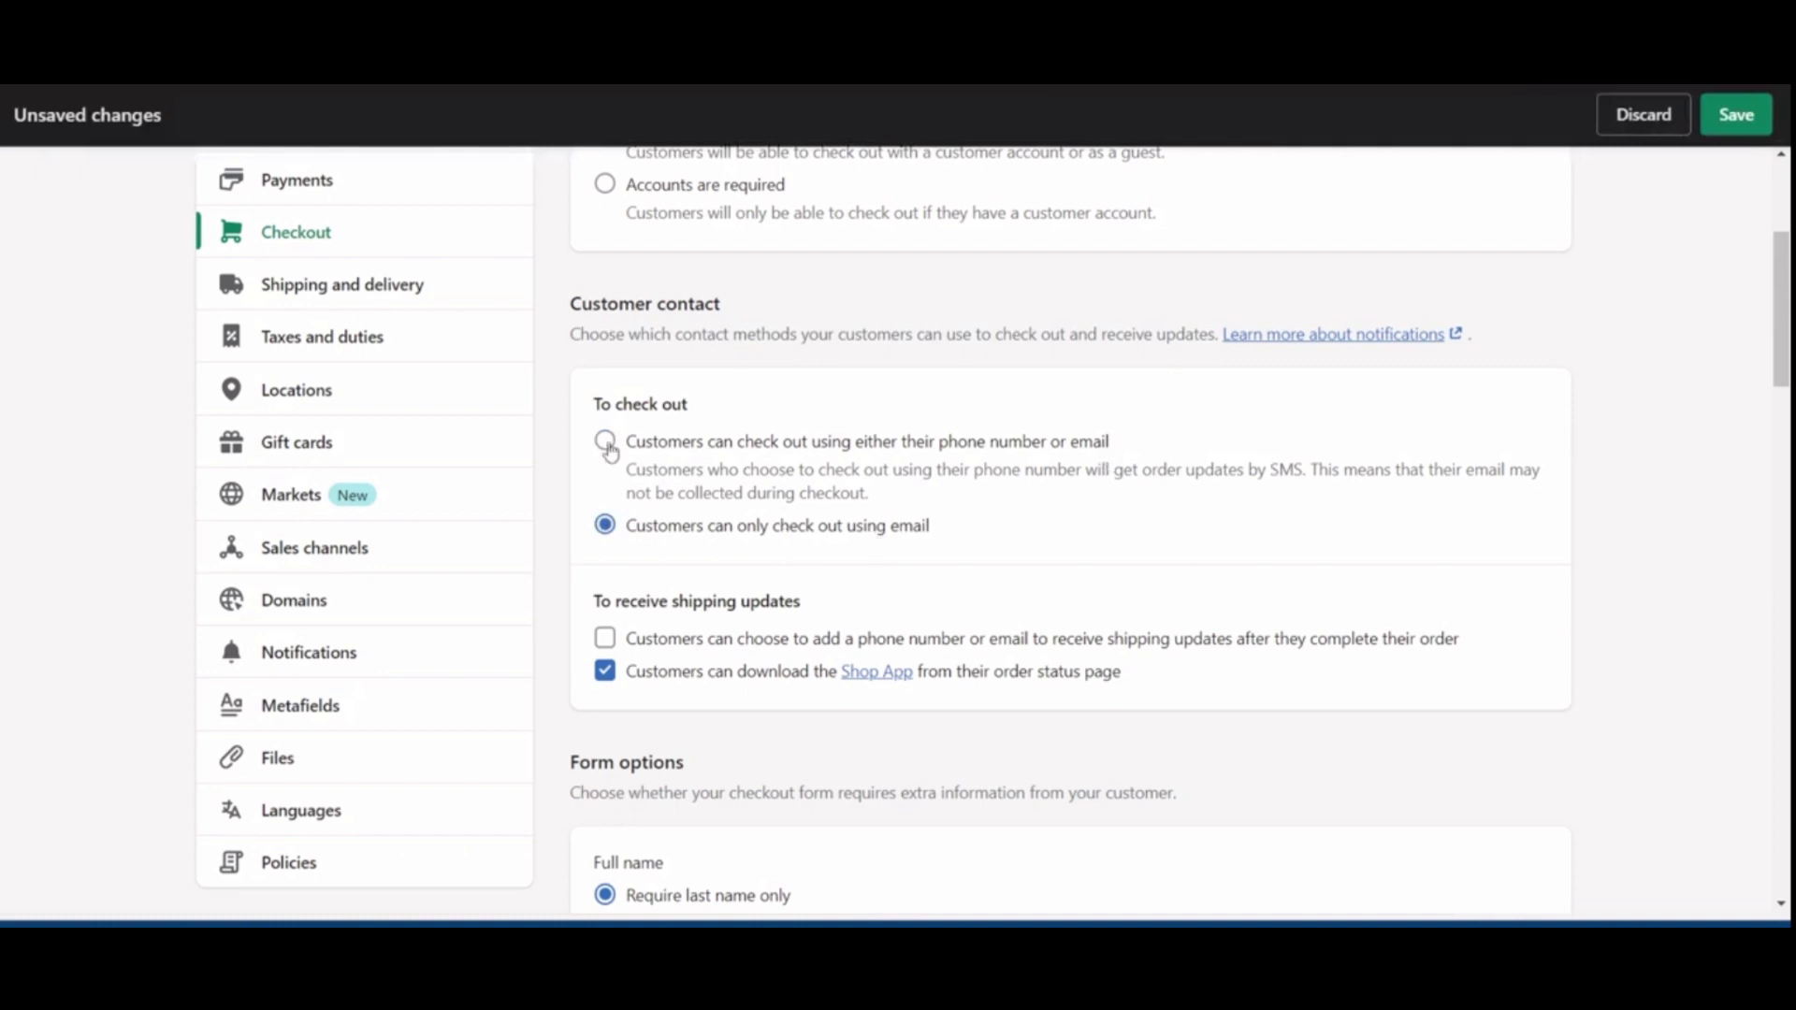
click(605, 442)
drag(940, 443, 1163, 454)
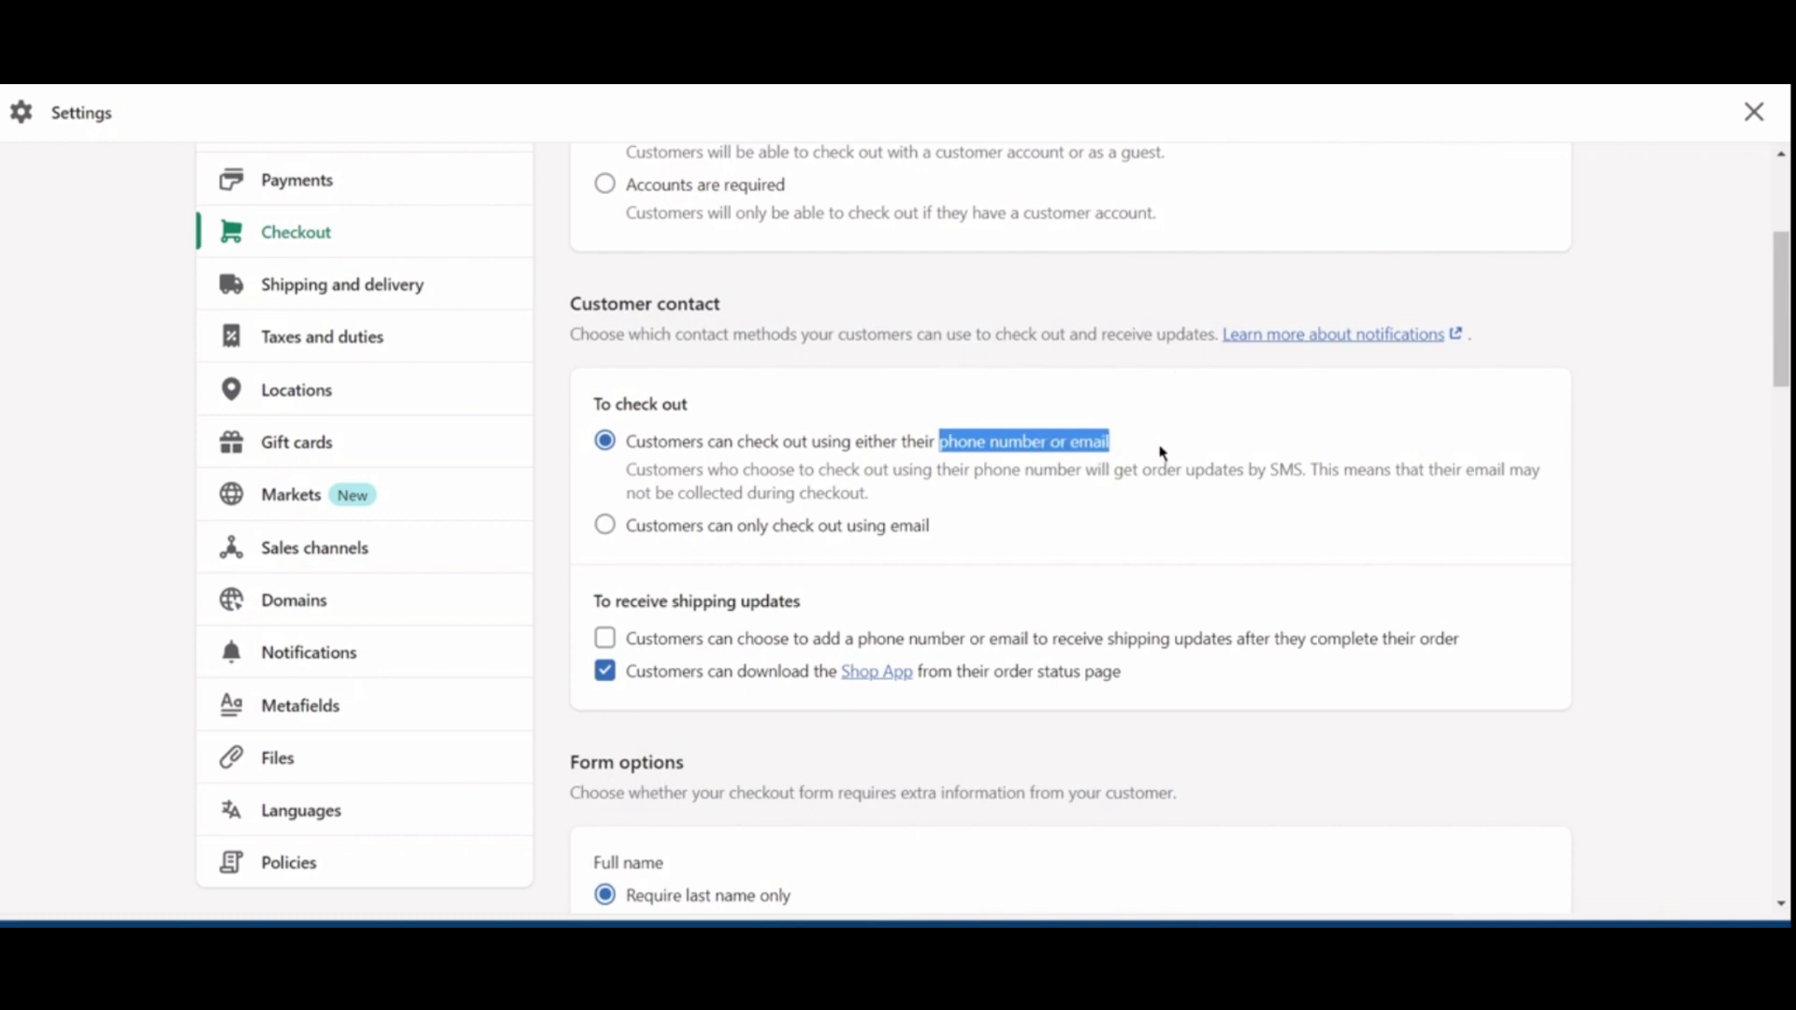
click(1024, 501)
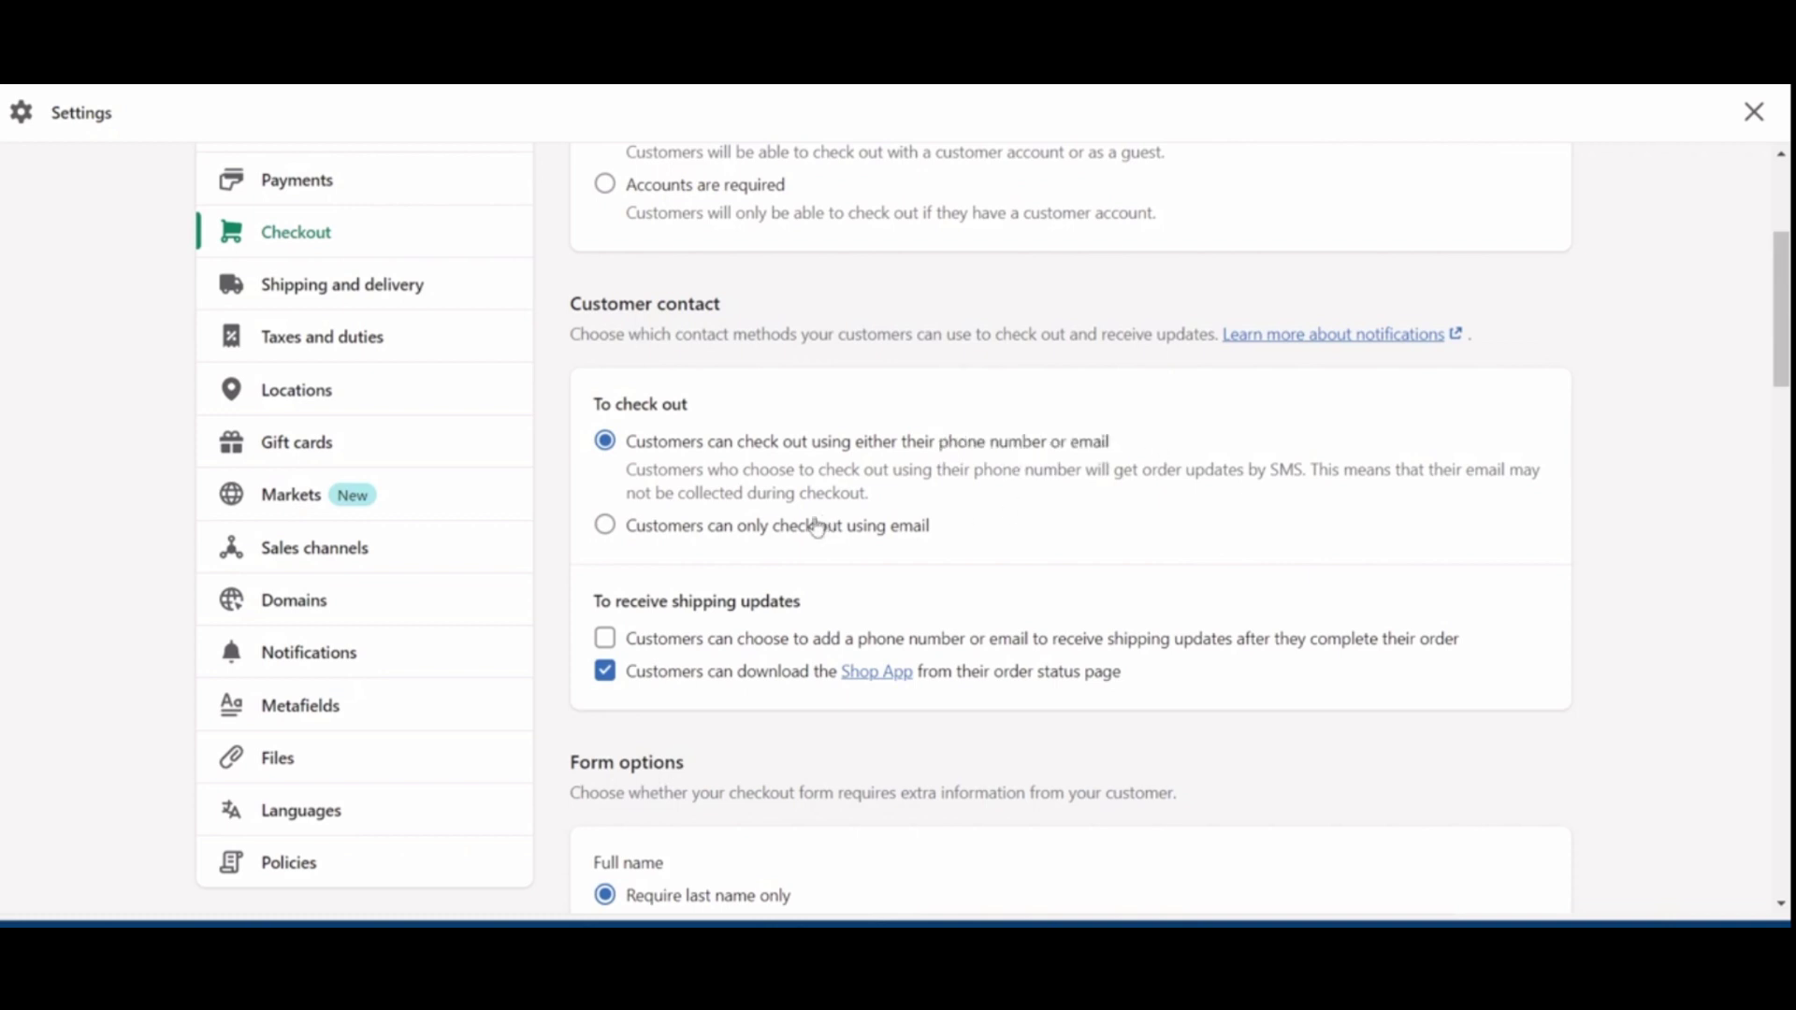
click(818, 526)
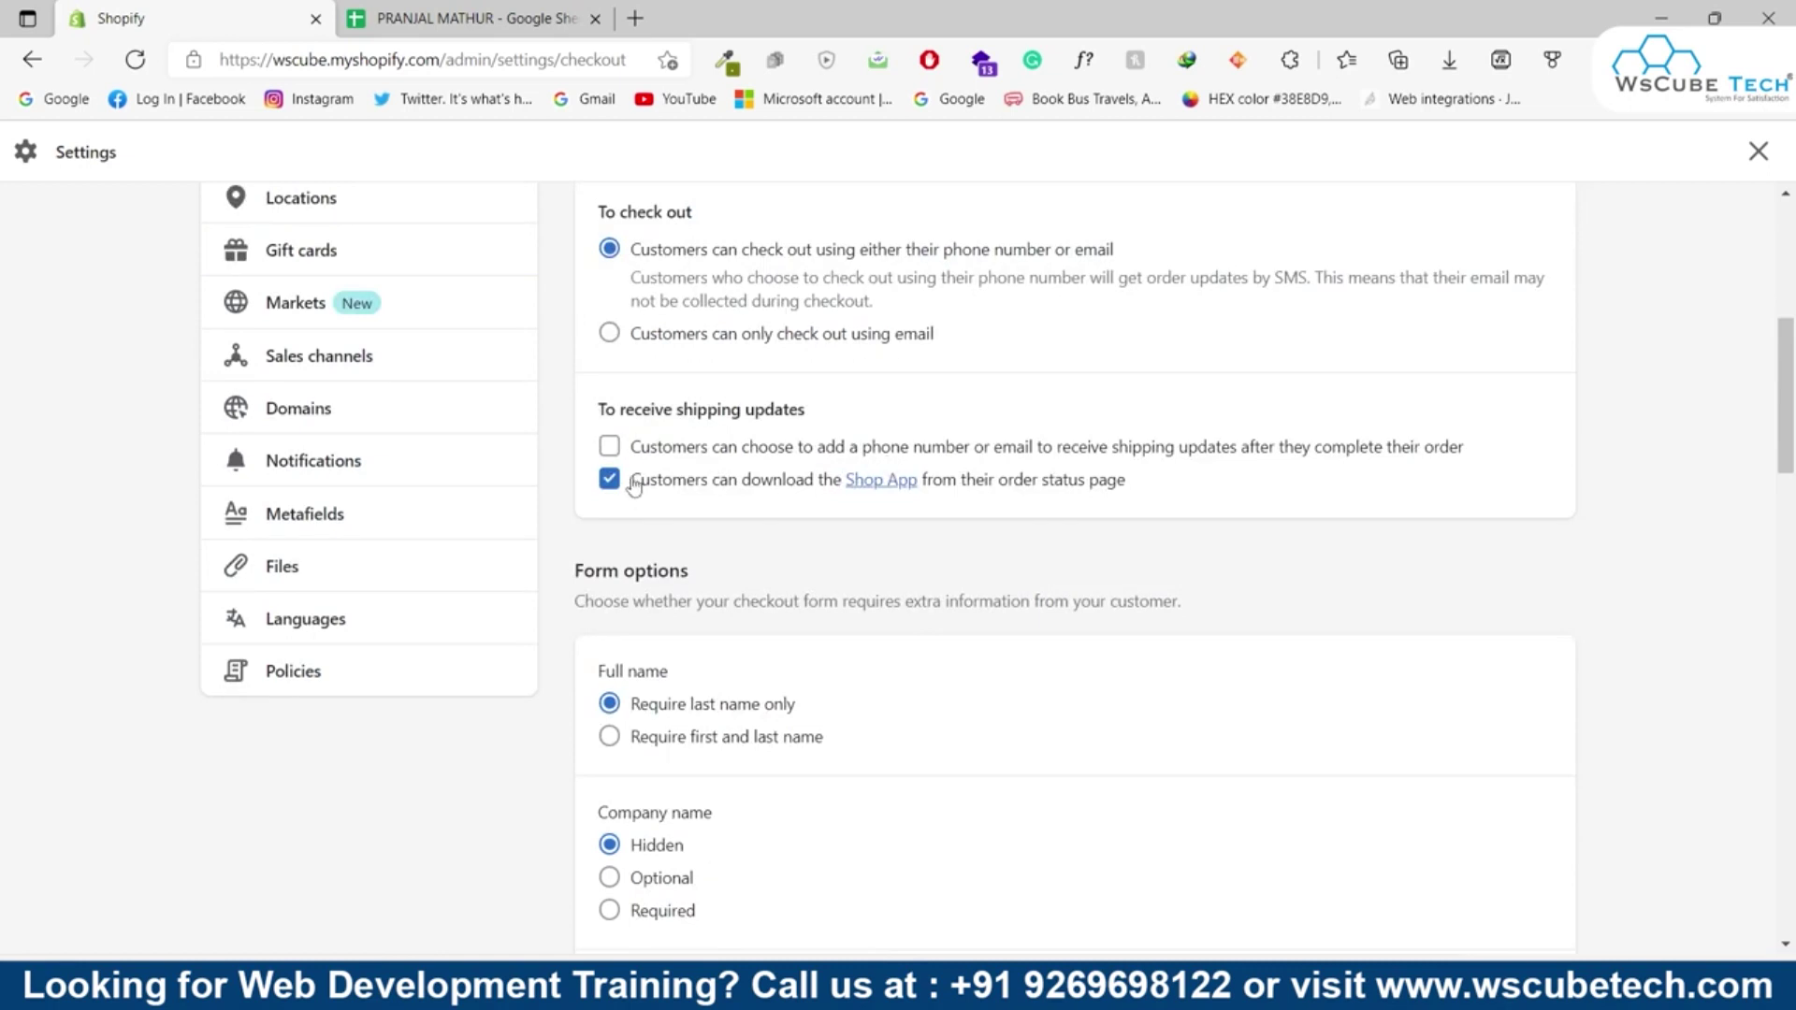
- Examine the shipping updates option that lets customers download the Shop App from their order status page
drag(622, 479, 1140, 488)
click(1138, 489)
drag(996, 481, 1165, 497)
click(1165, 497)
- Set the full name form option to require first and last name
scroll(786, 468, down, 3)
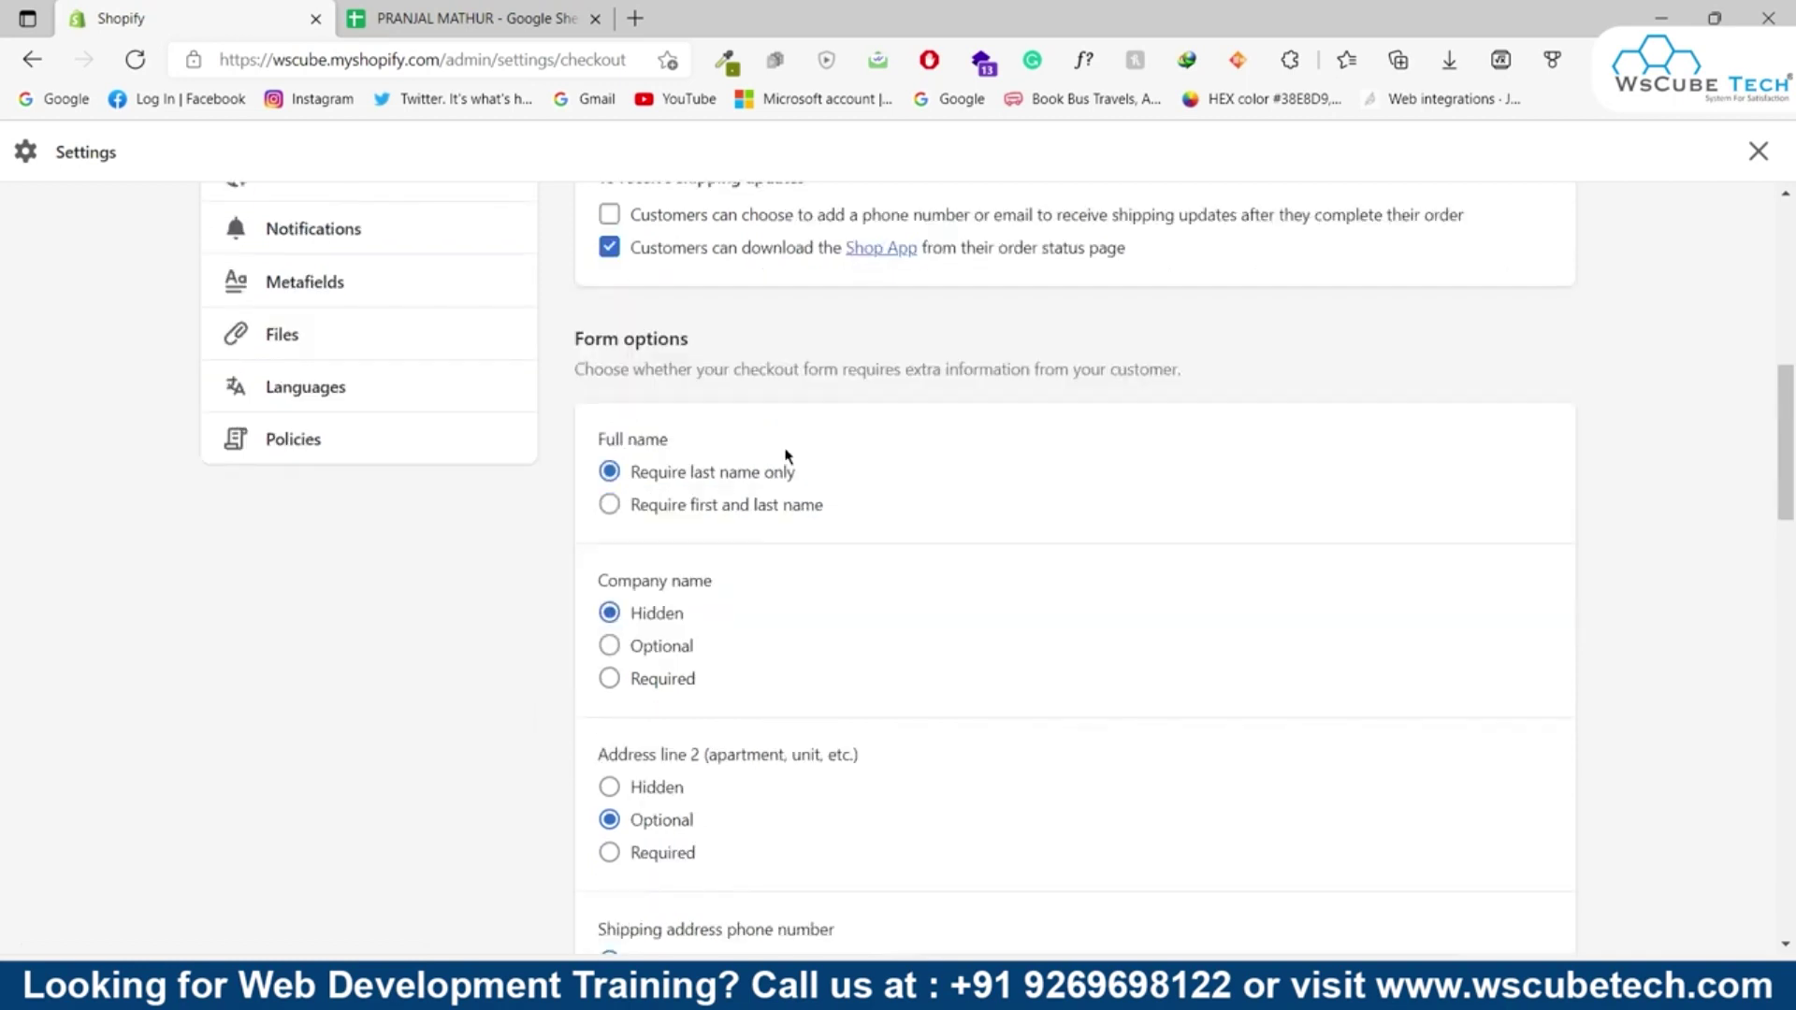
mouse_move(581, 339)
mouse_down()
mouse_move(739, 343)
mouse_move(512, 330)
mouse_move(607, 337)
mouse_move(574, 340)
mouse_up()
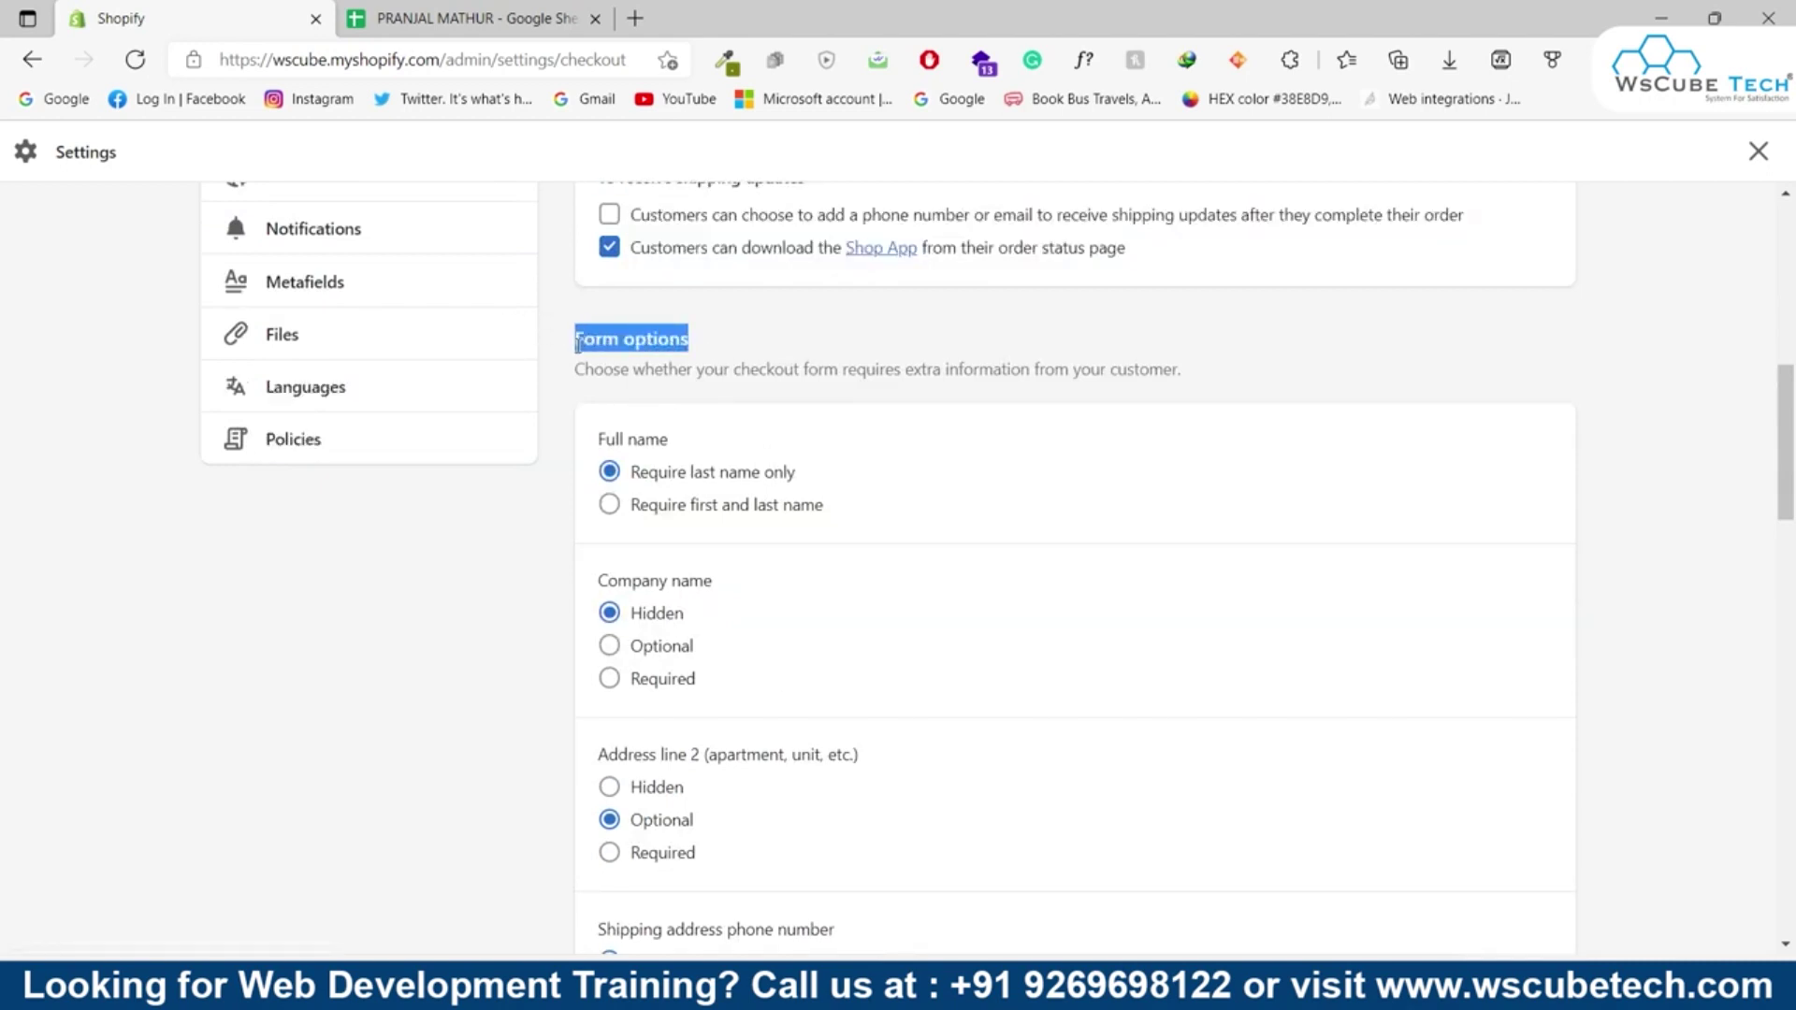
click(649, 366)
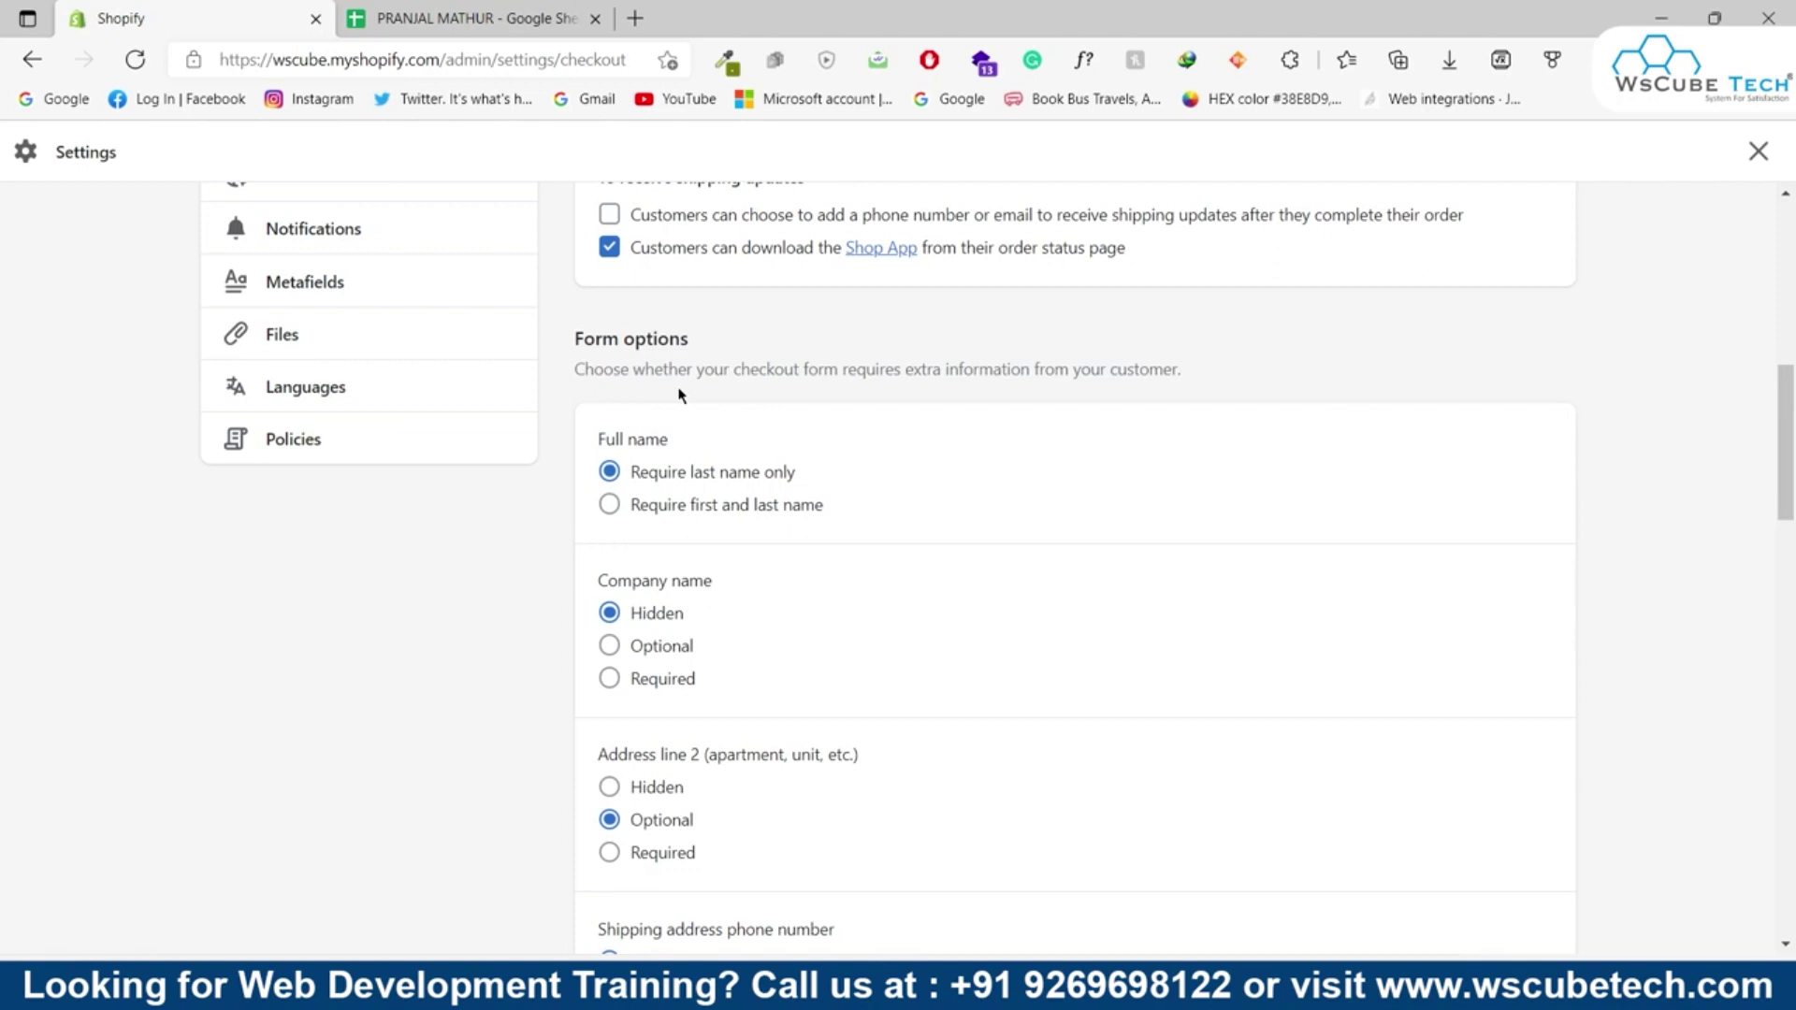
drag(587, 441, 673, 445)
click(653, 442)
click(762, 510)
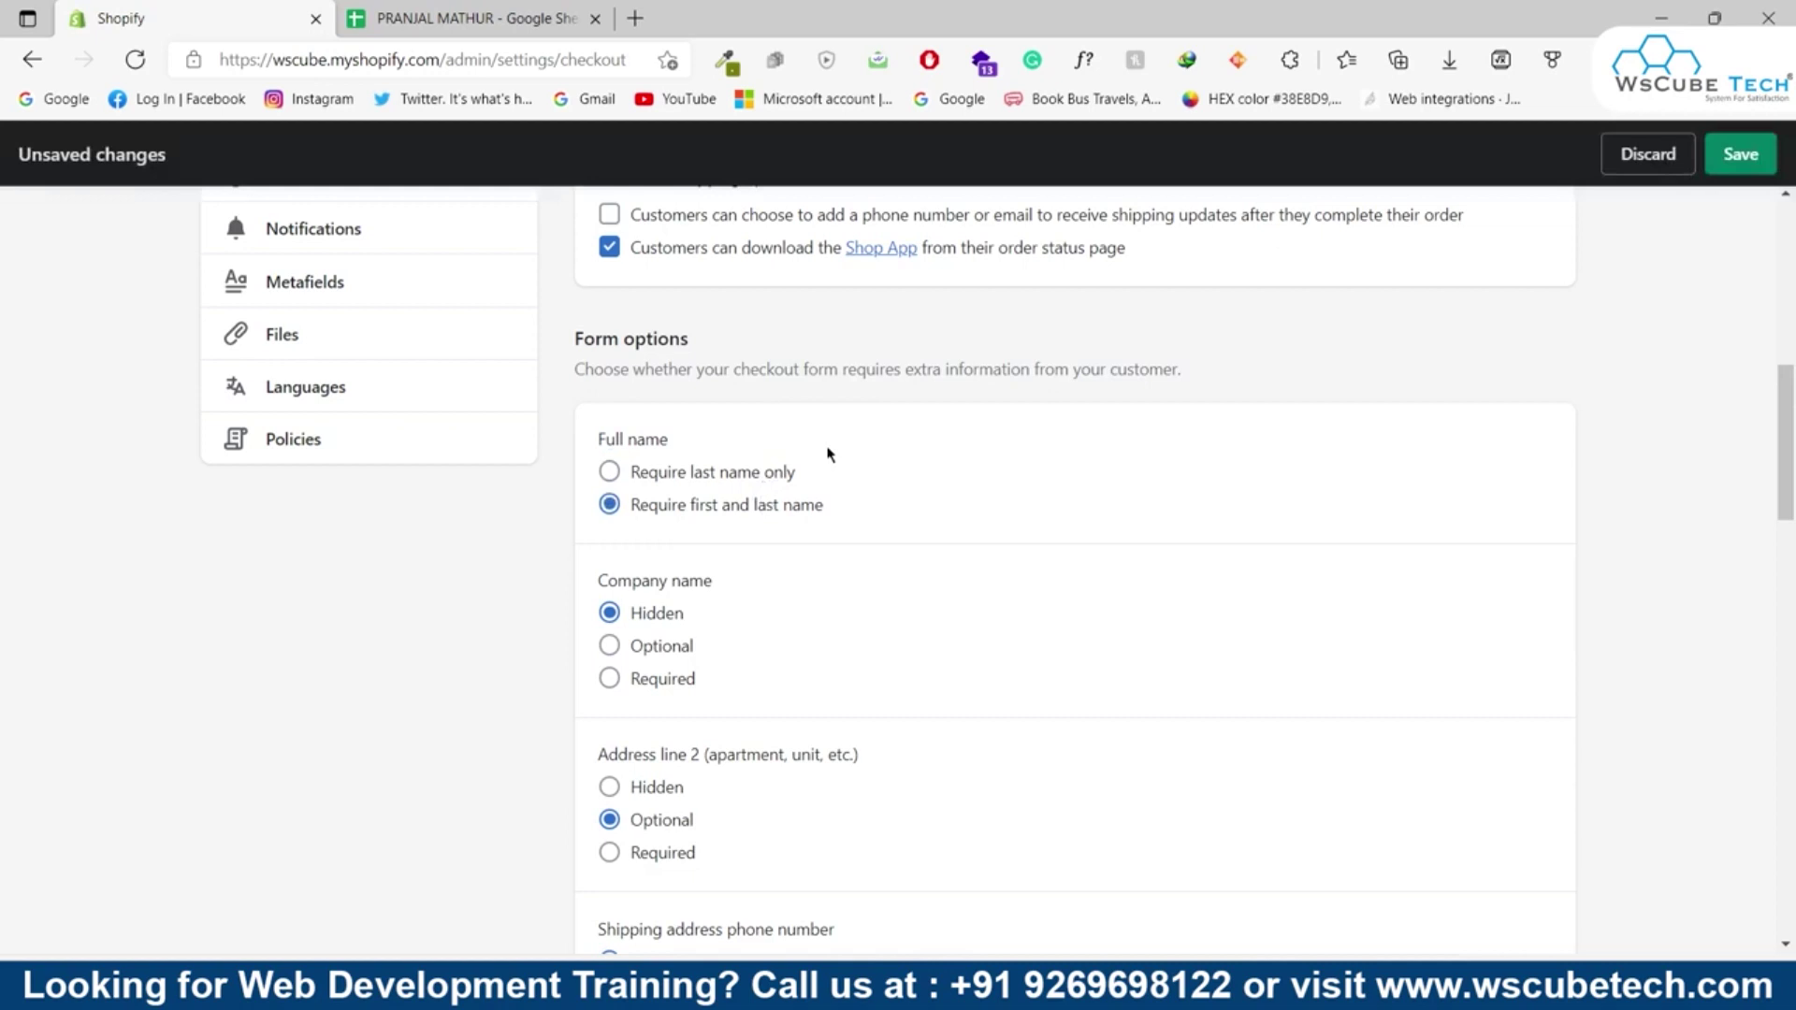
- Make address line 2 (apartment, unit, etc.) required in the checkout form
scroll(770, 586, down, 1)
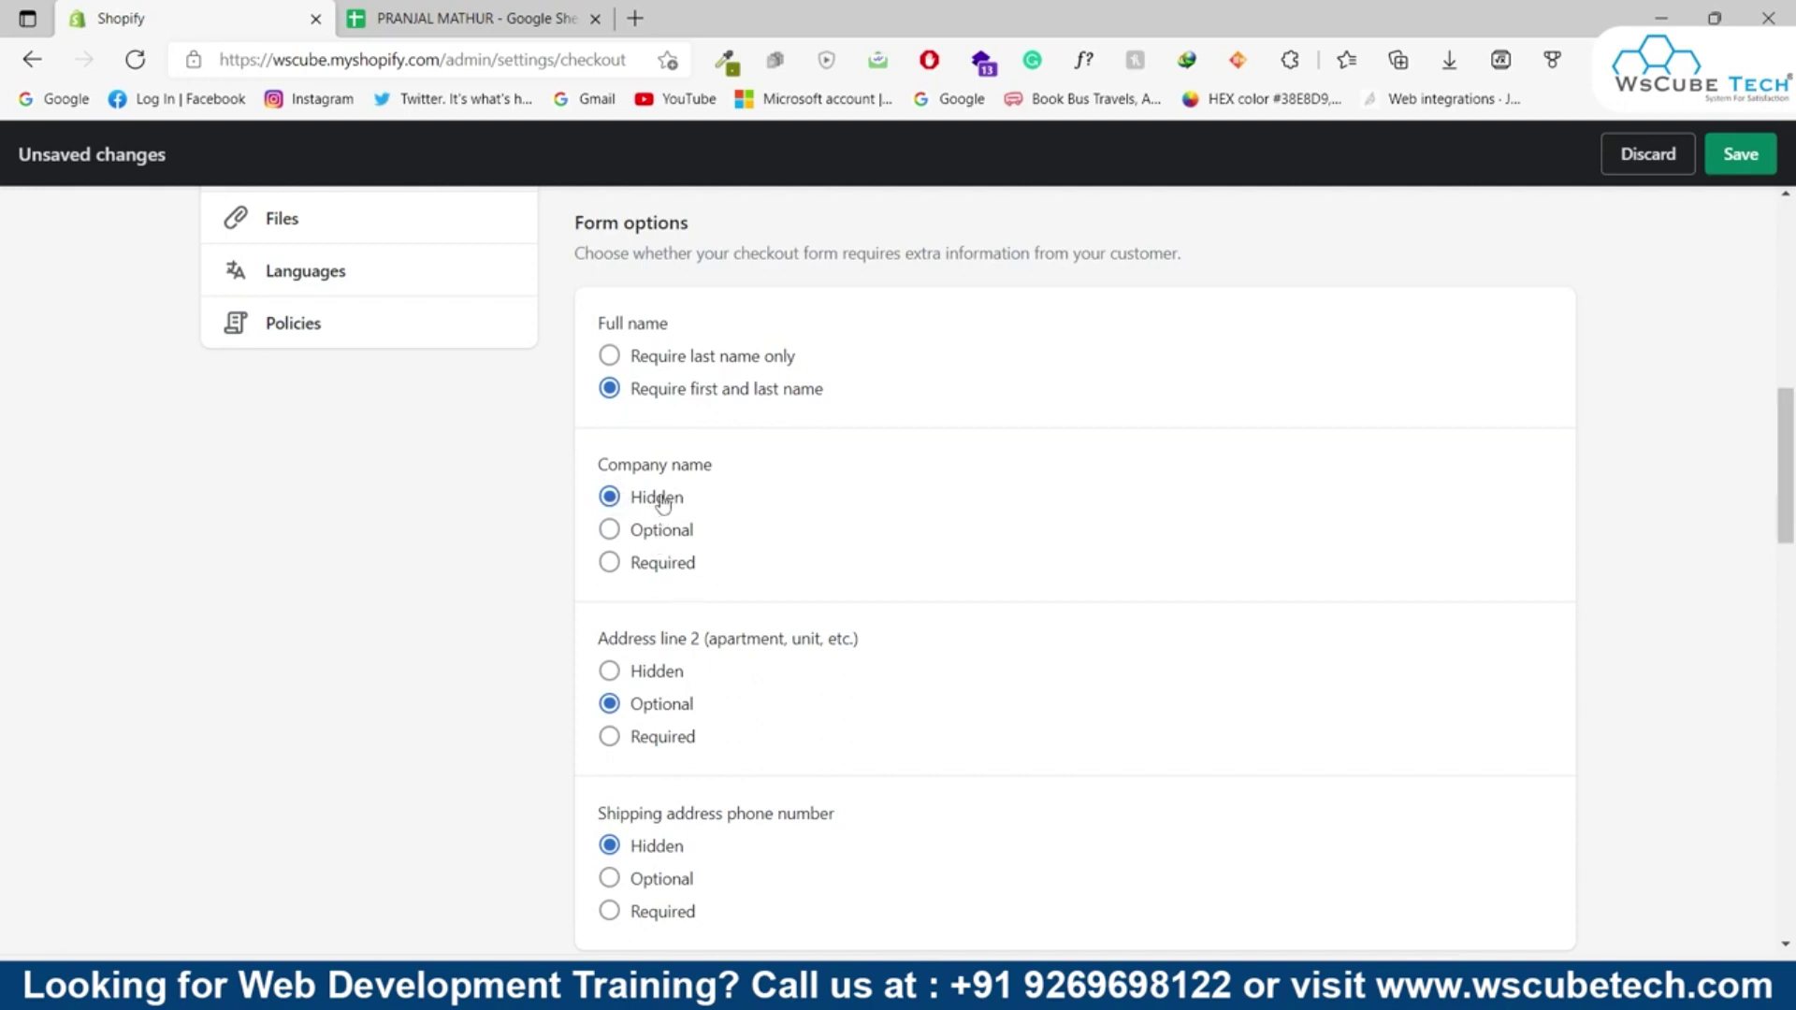
scroll(658, 503, down, 1)
drag(595, 533, 879, 518)
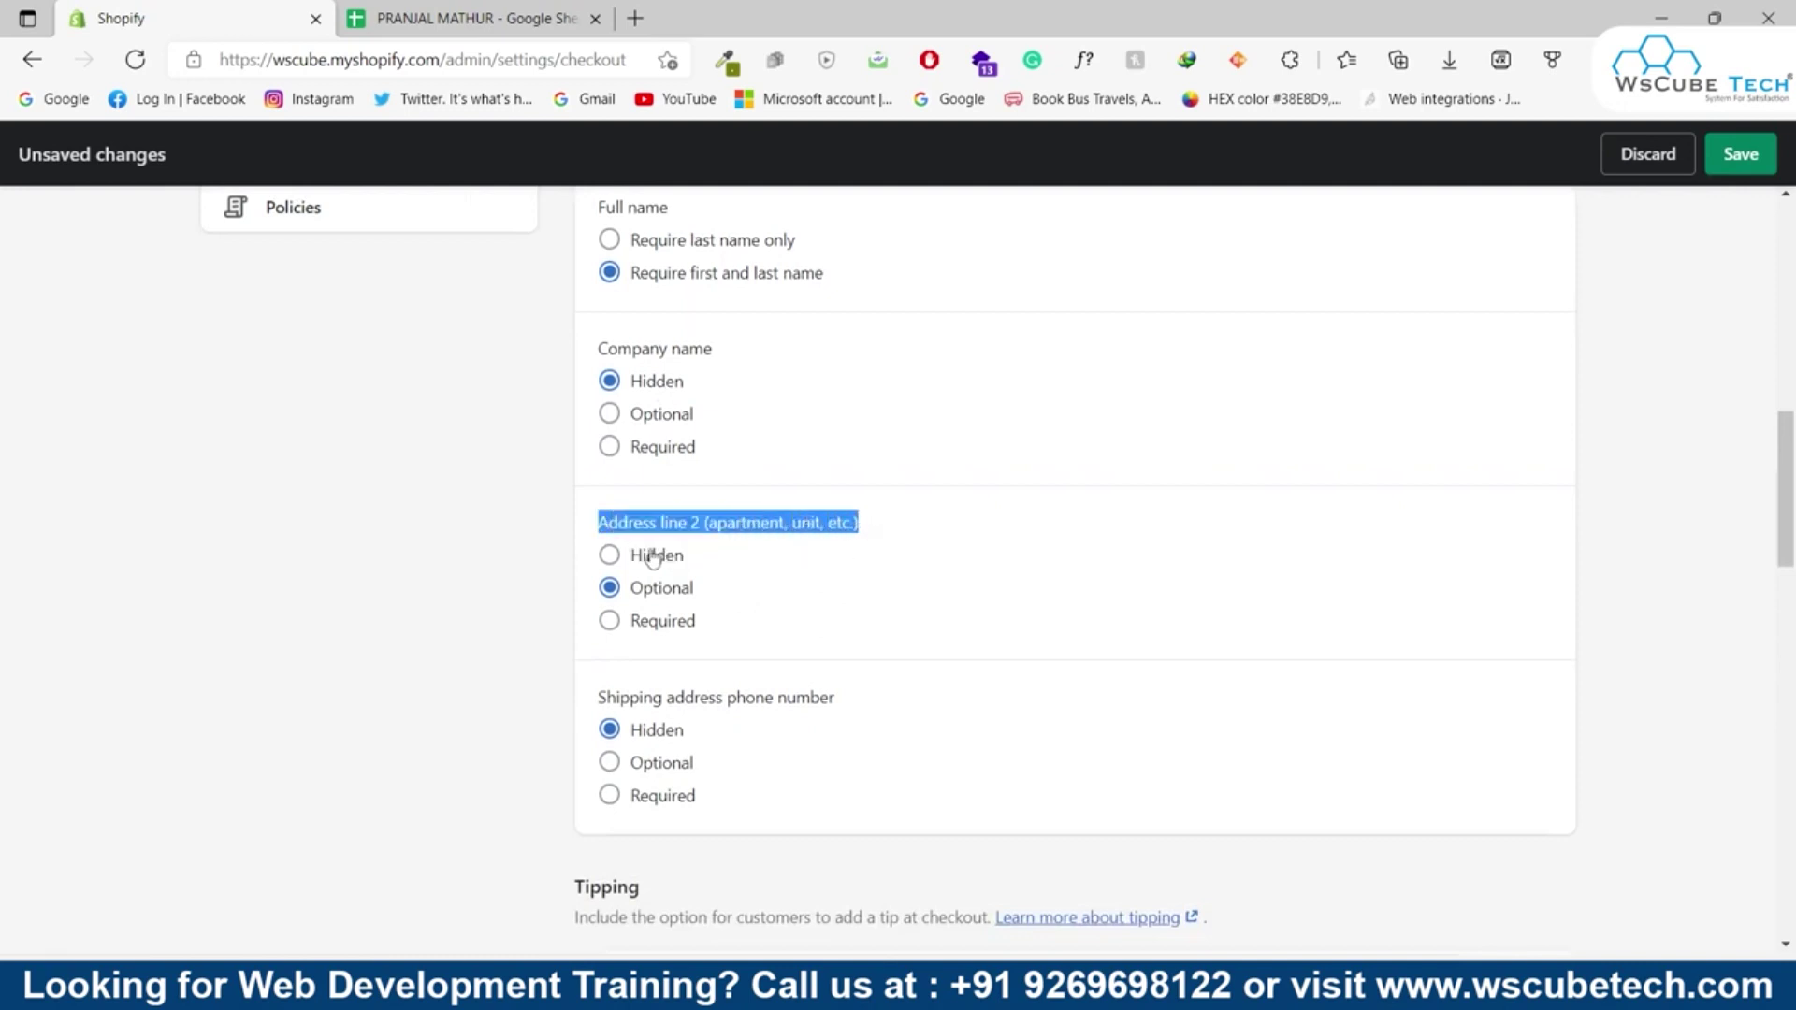
click(654, 555)
click(658, 589)
click(660, 622)
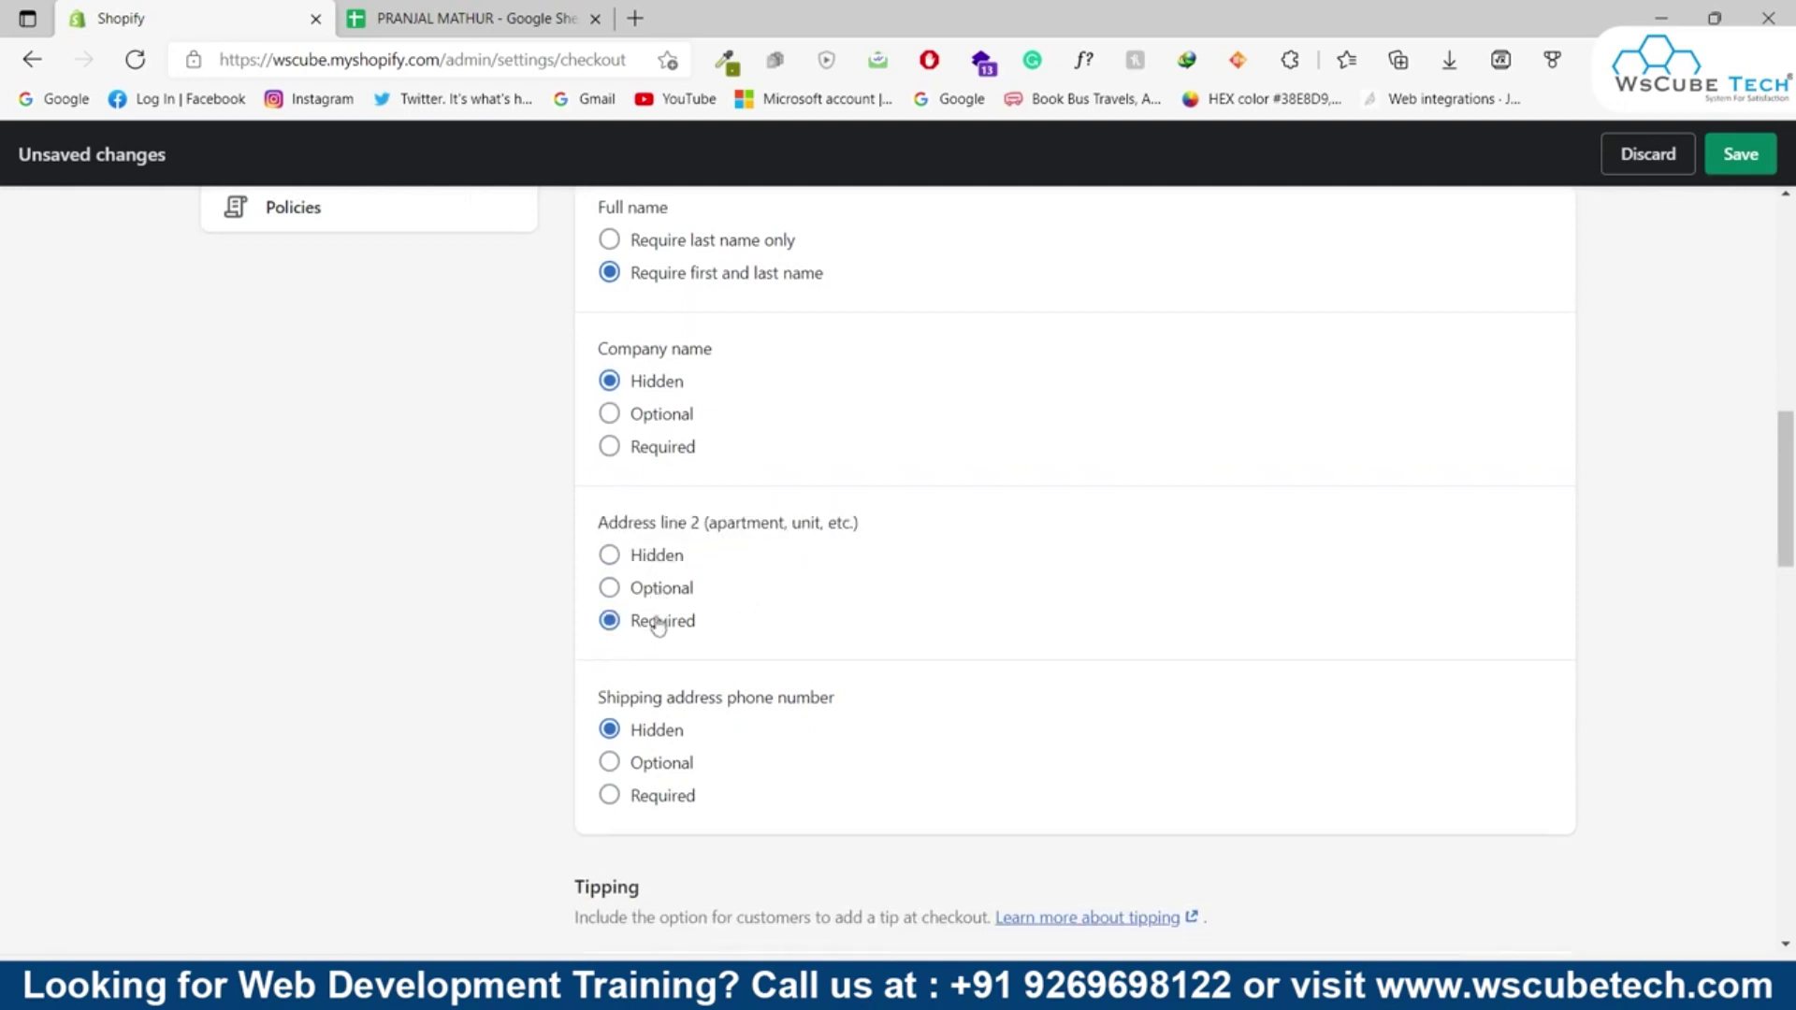
- Make the shipping address phone number required and save the checkout settings
scroll(673, 374, down, 3)
drag(676, 348, 866, 380)
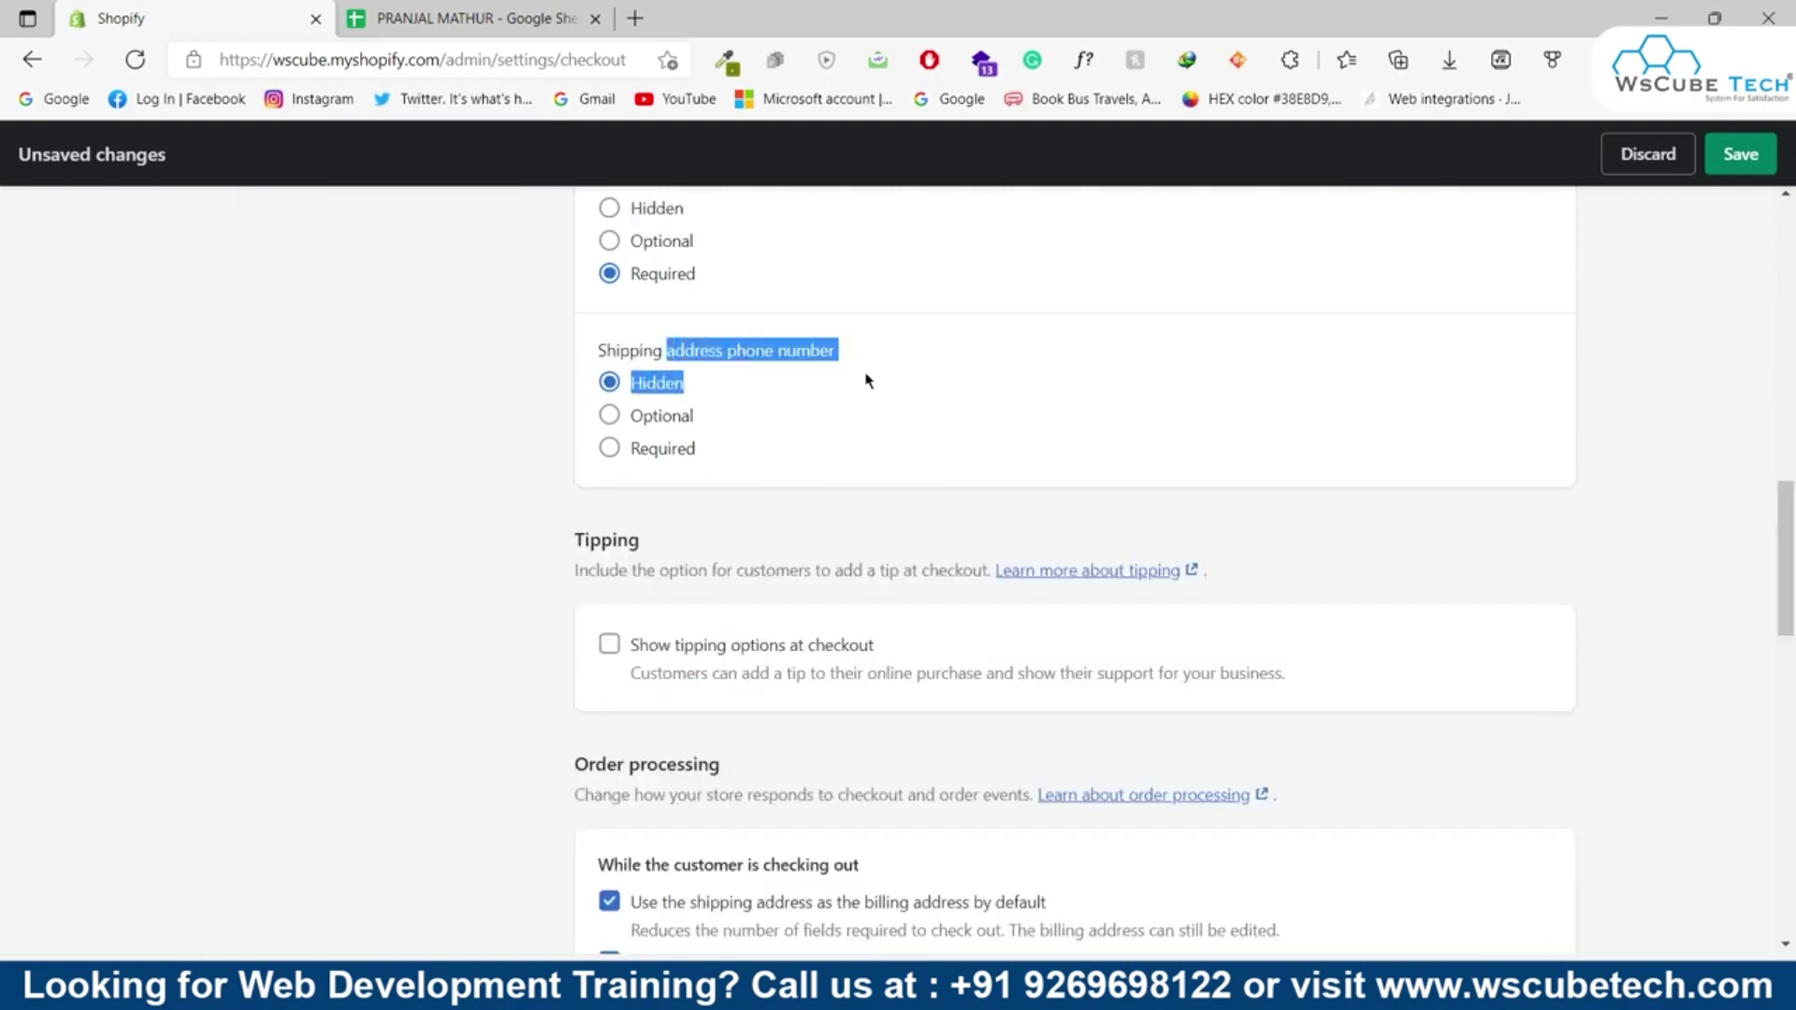
click(680, 447)
key(ctrl+s)
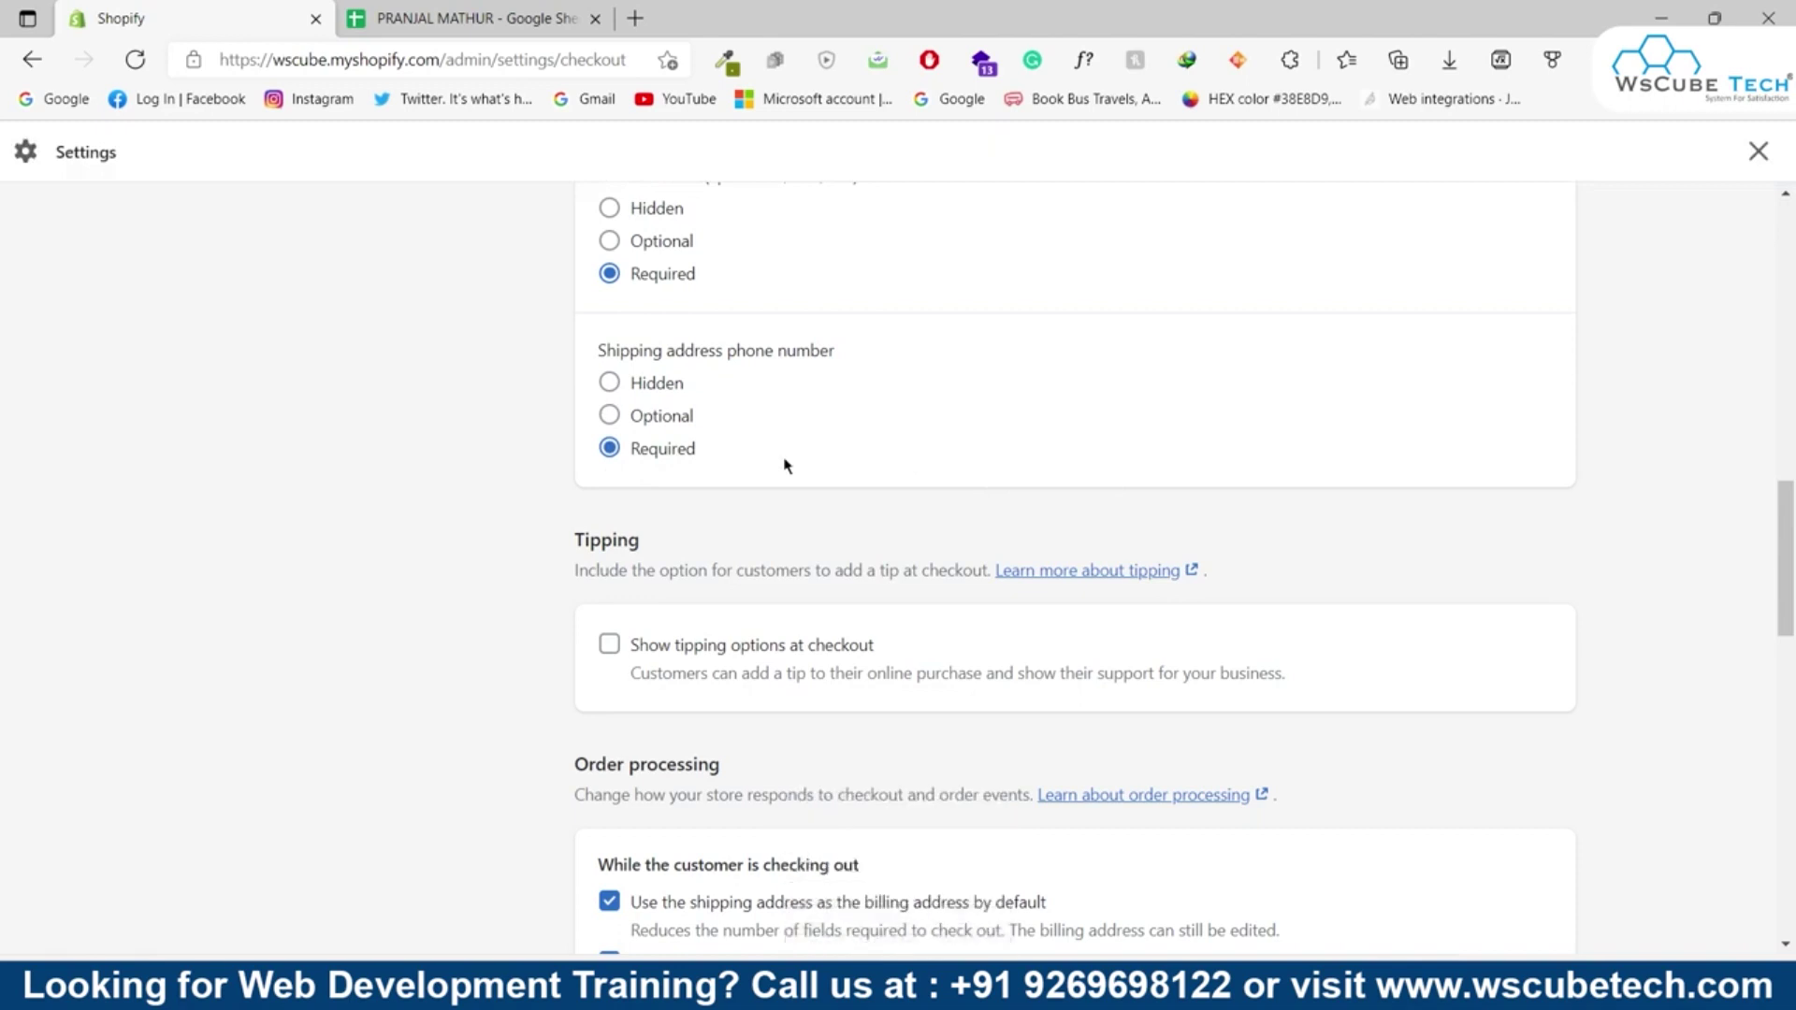
- Try showing tipping options at checkout, look over the three tip percentage fields, and turn tipping off again
scroll(784, 459, down, 3)
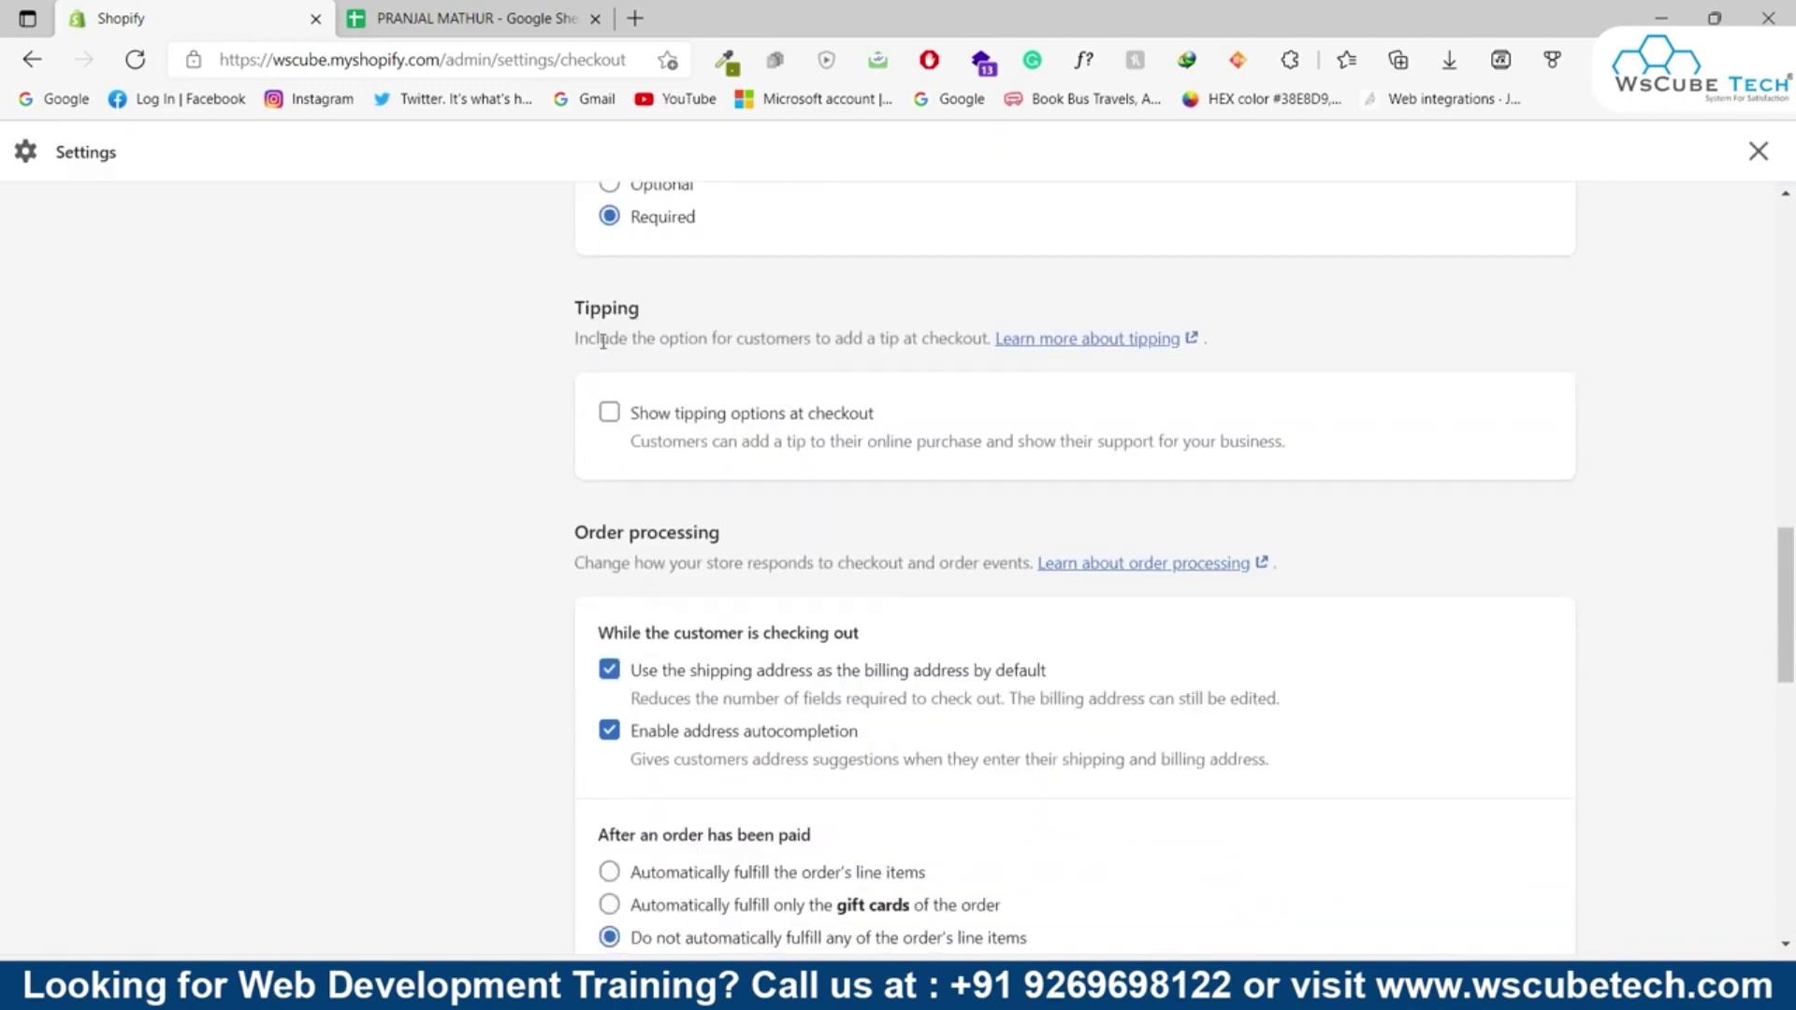
mouse_move(568, 306)
mouse_down()
mouse_move(694, 318)
mouse_move(586, 326)
mouse_move(579, 294)
mouse_up()
click(709, 429)
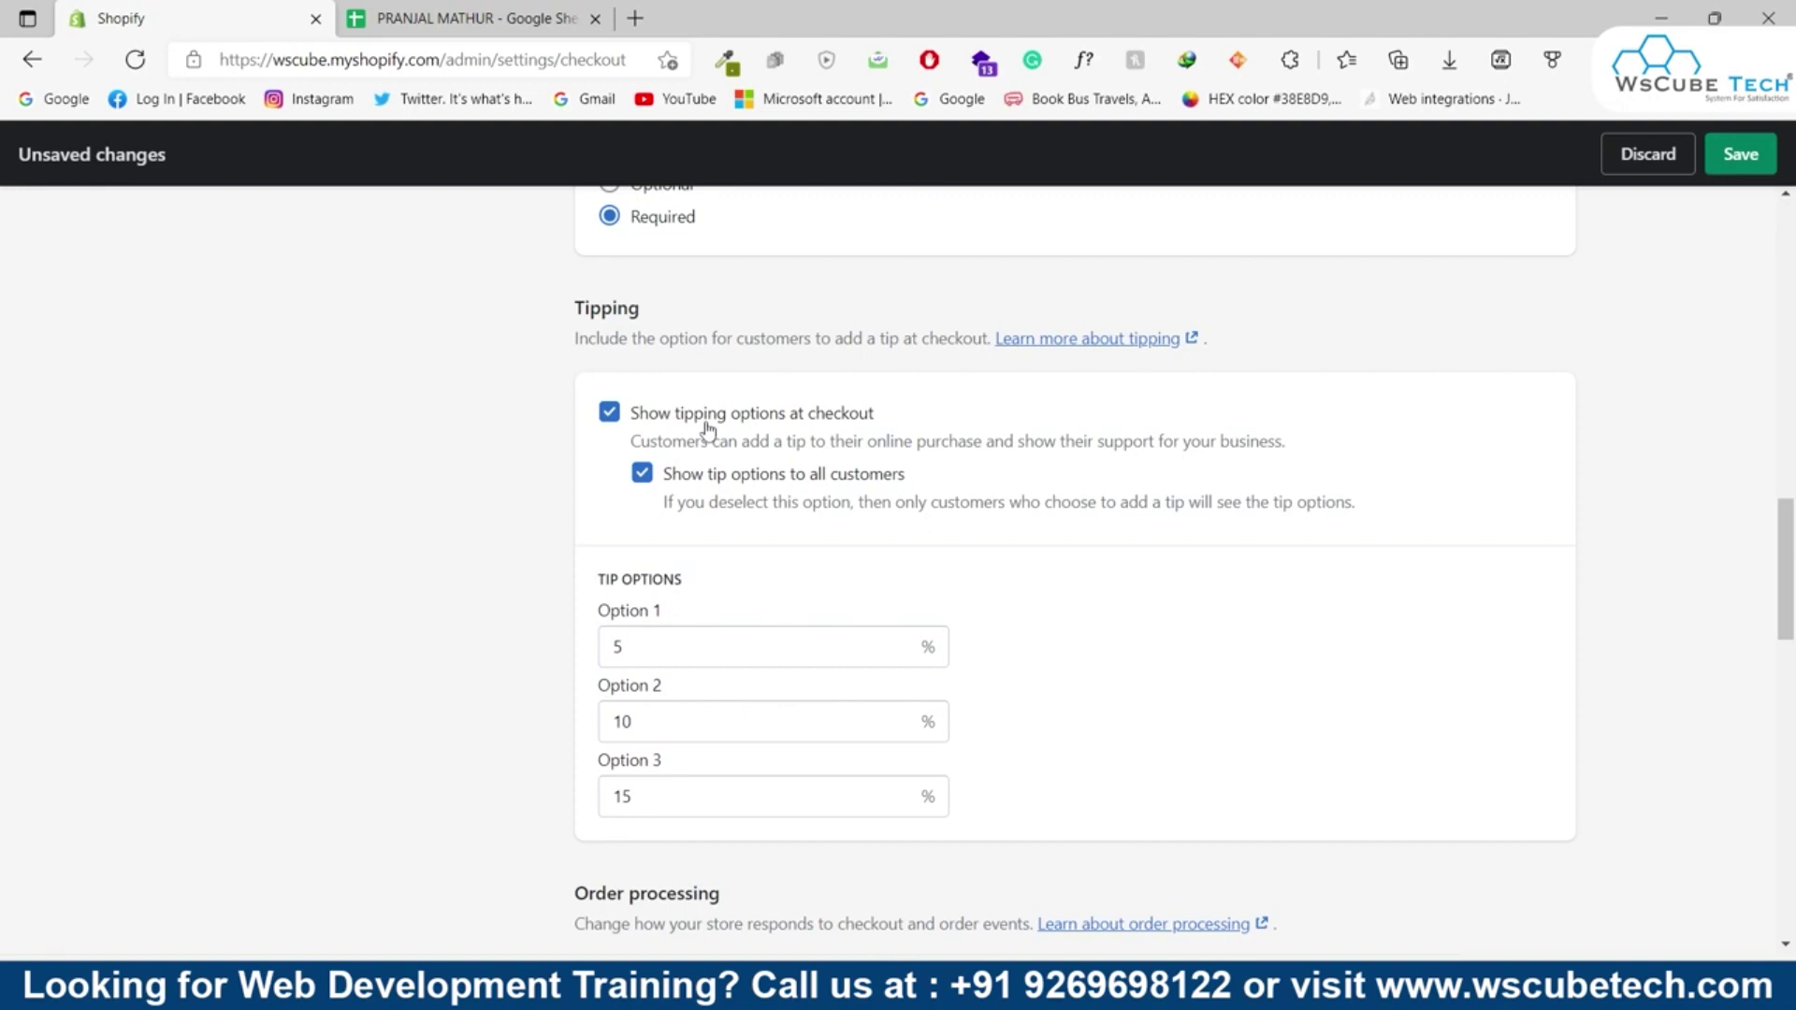
scroll(698, 490, down, 1)
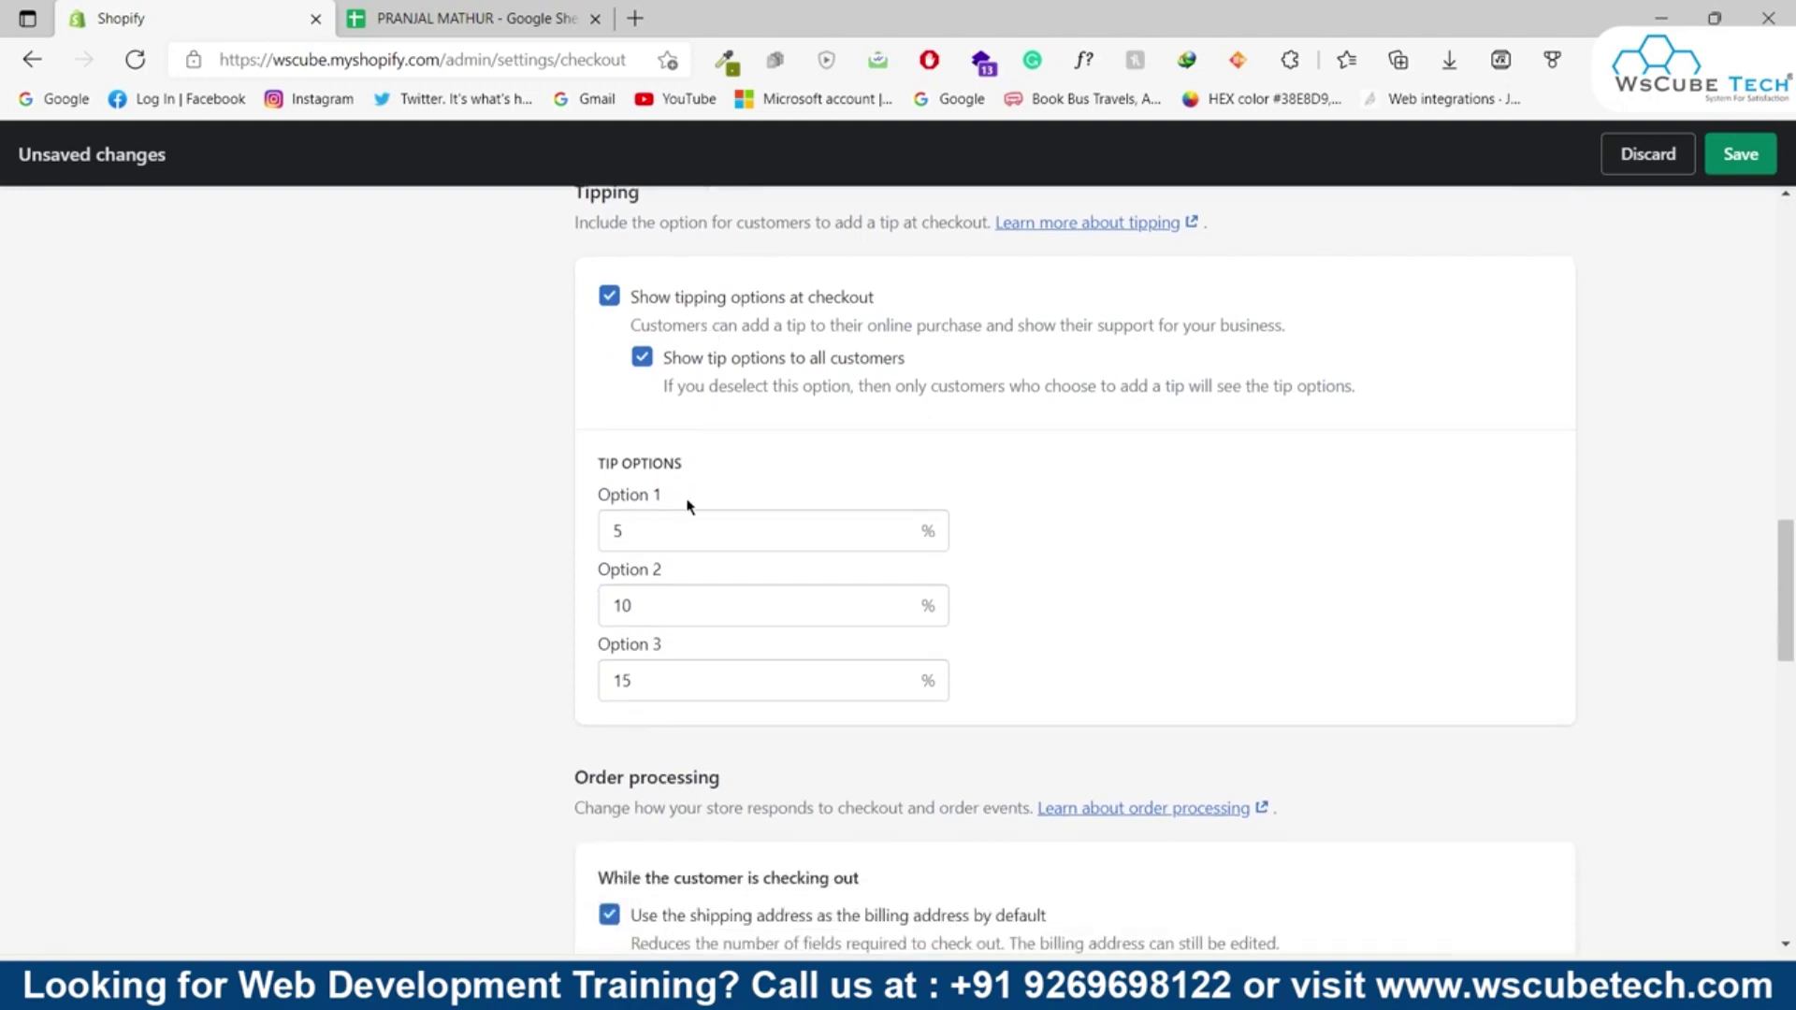
drag(674, 520, 599, 520)
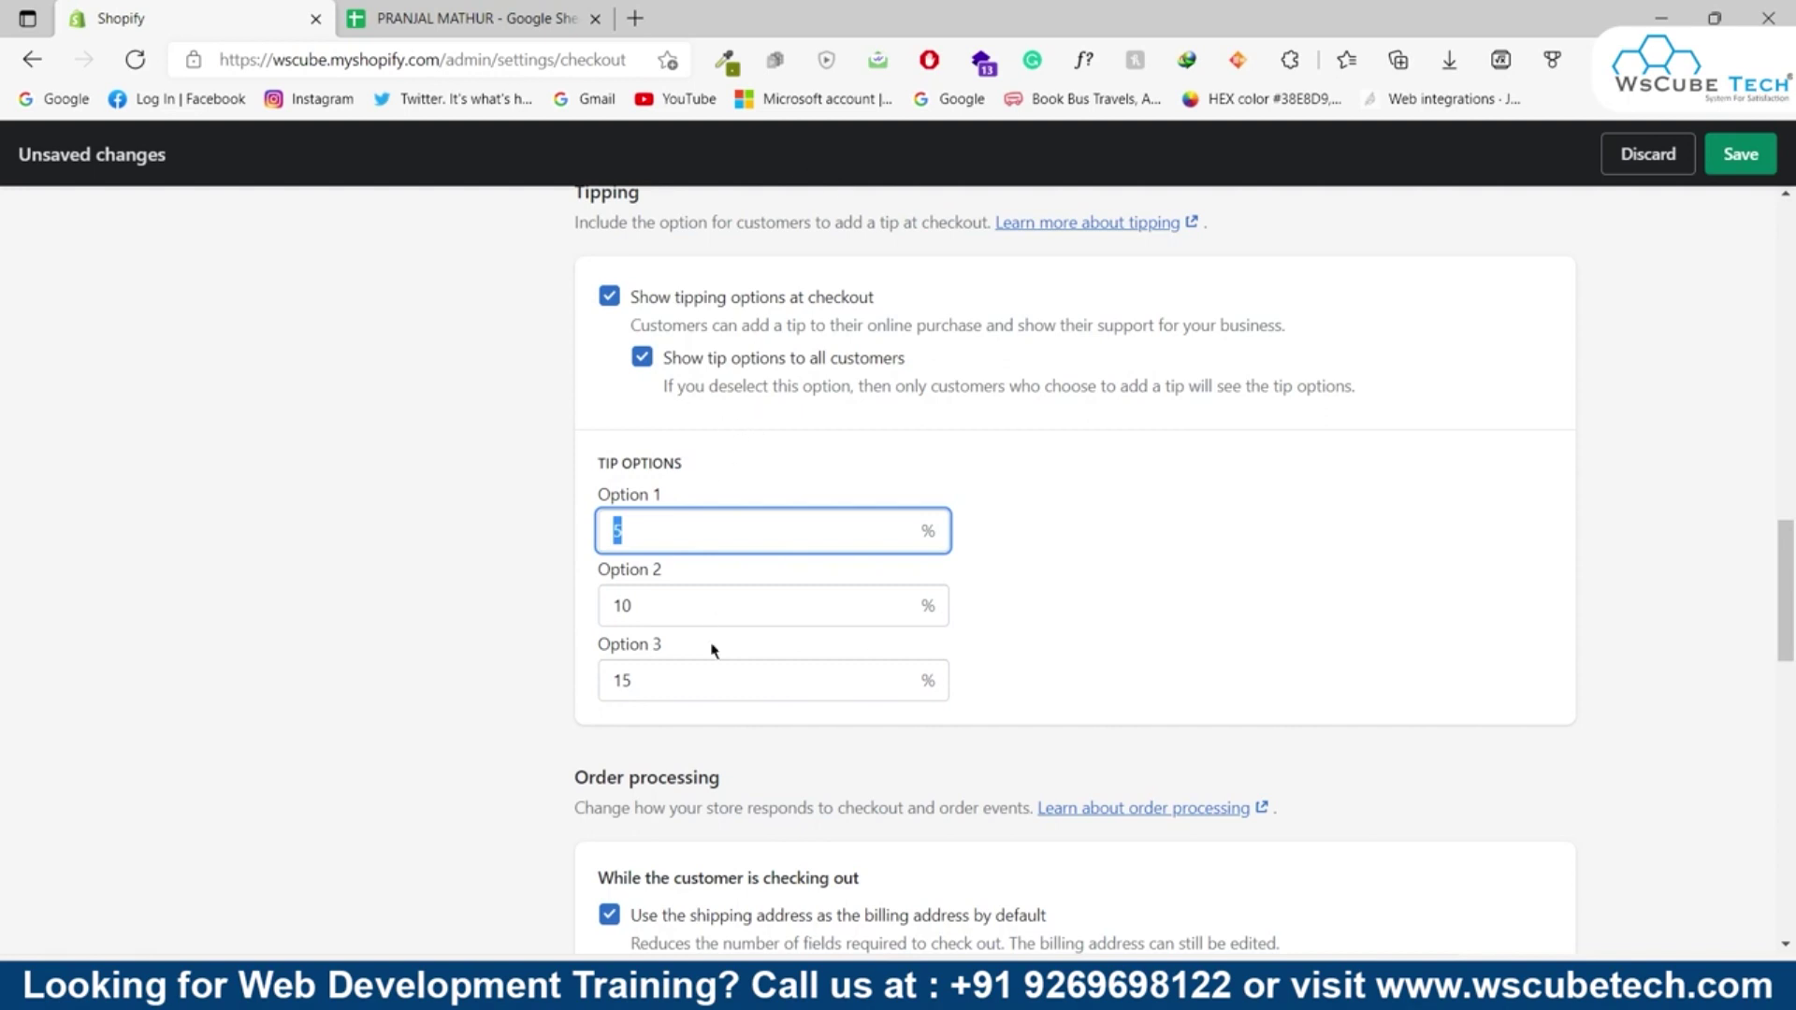
drag(667, 608, 555, 602)
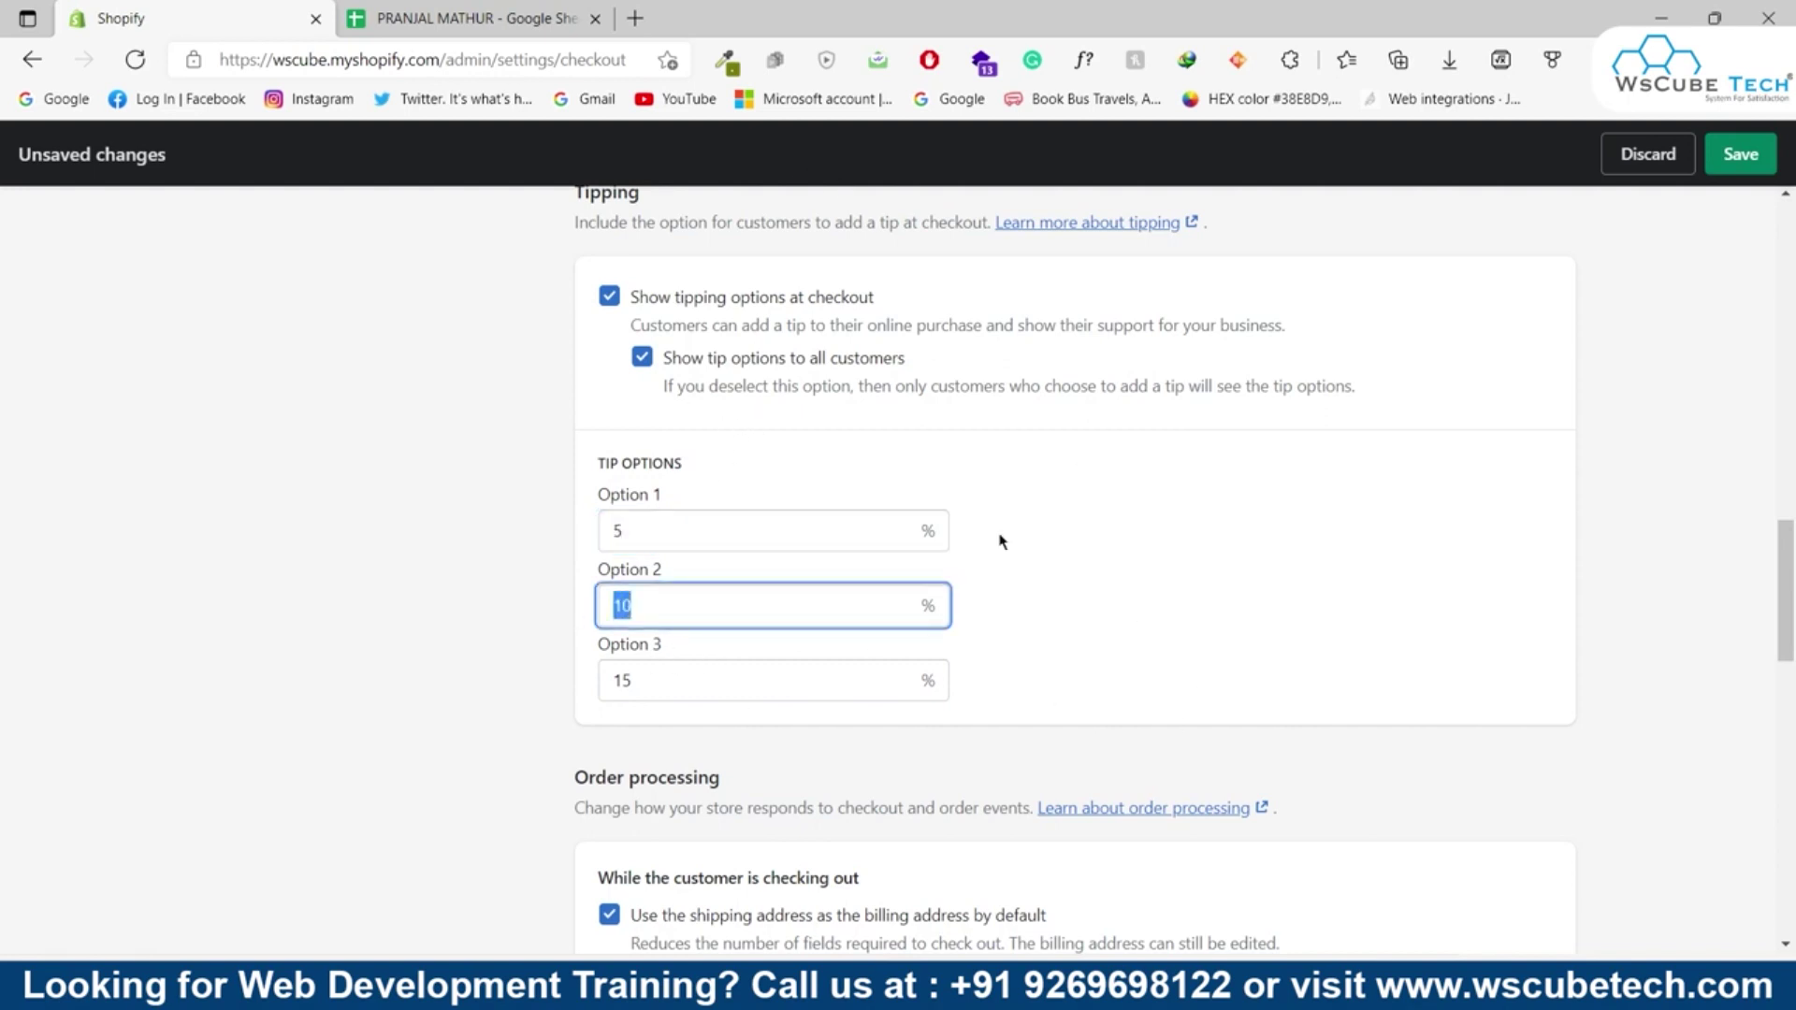
drag(657, 681, 587, 689)
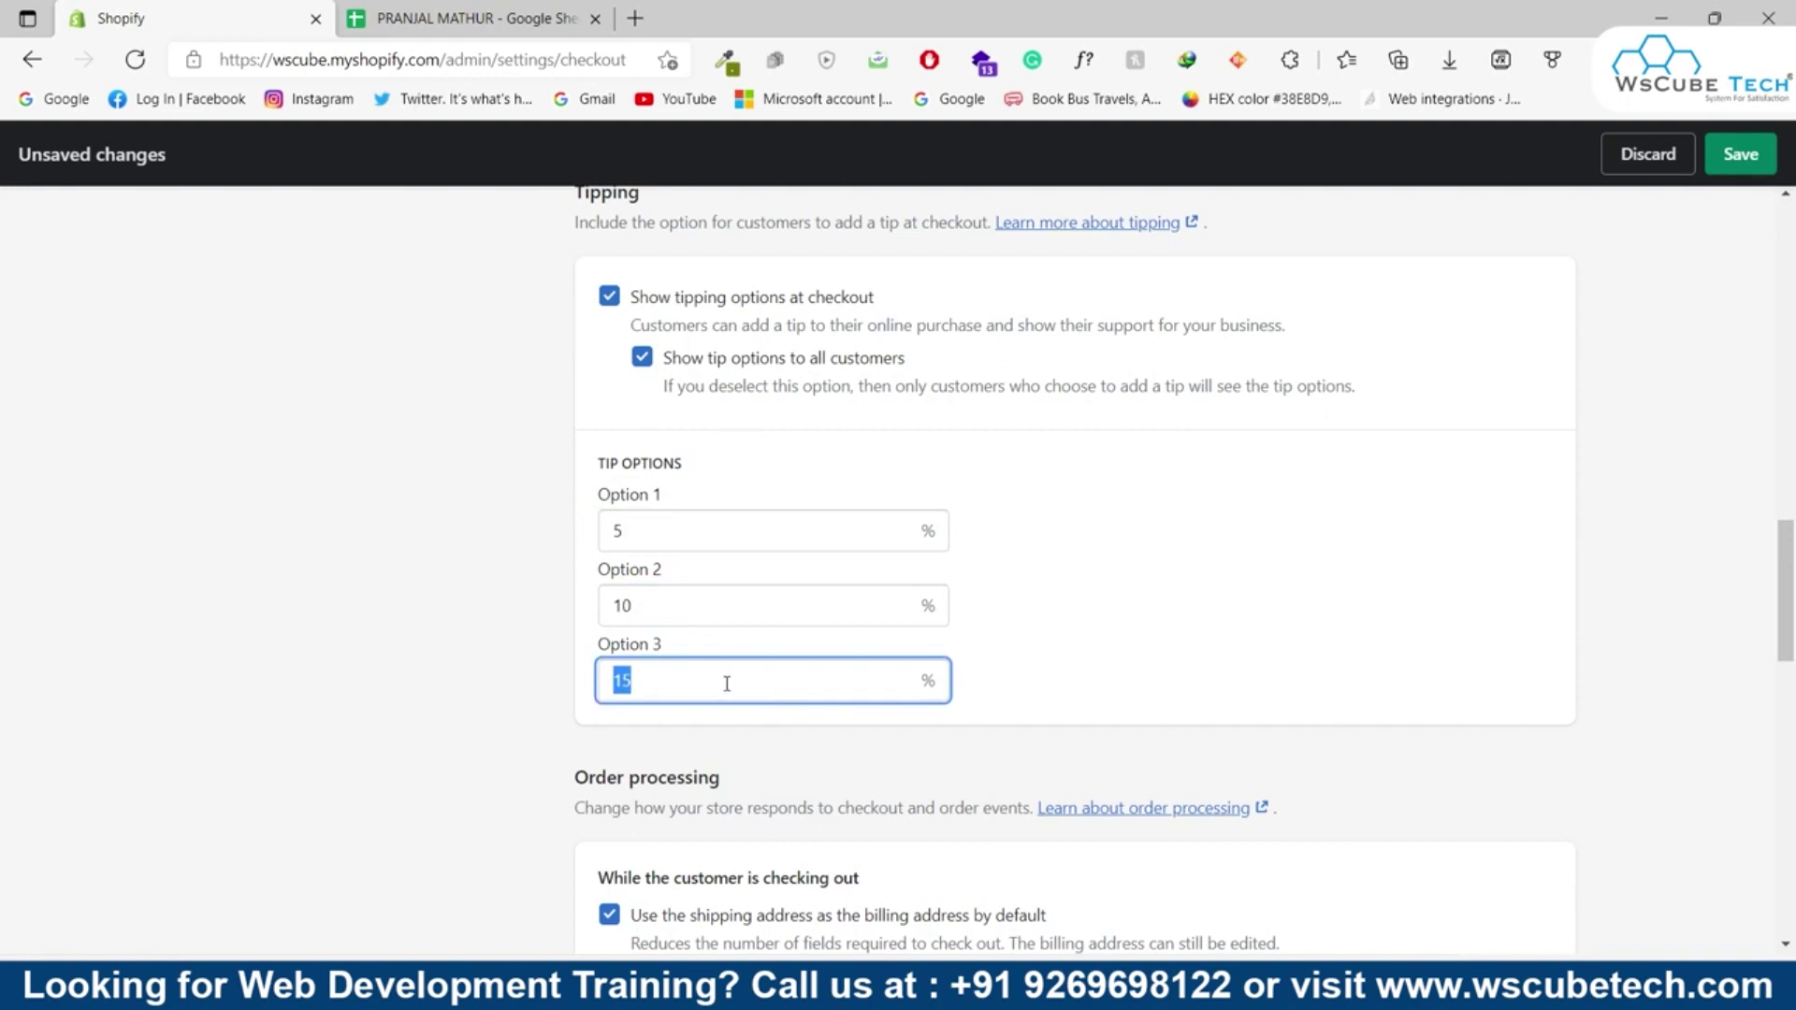
drag(641, 534, 590, 532)
drag(643, 609, 604, 609)
drag(654, 680, 610, 681)
click(636, 296)
- Try turning off the shipping address as the default billing address under order processing, and re-enable it
scroll(1036, 529, down, 1)
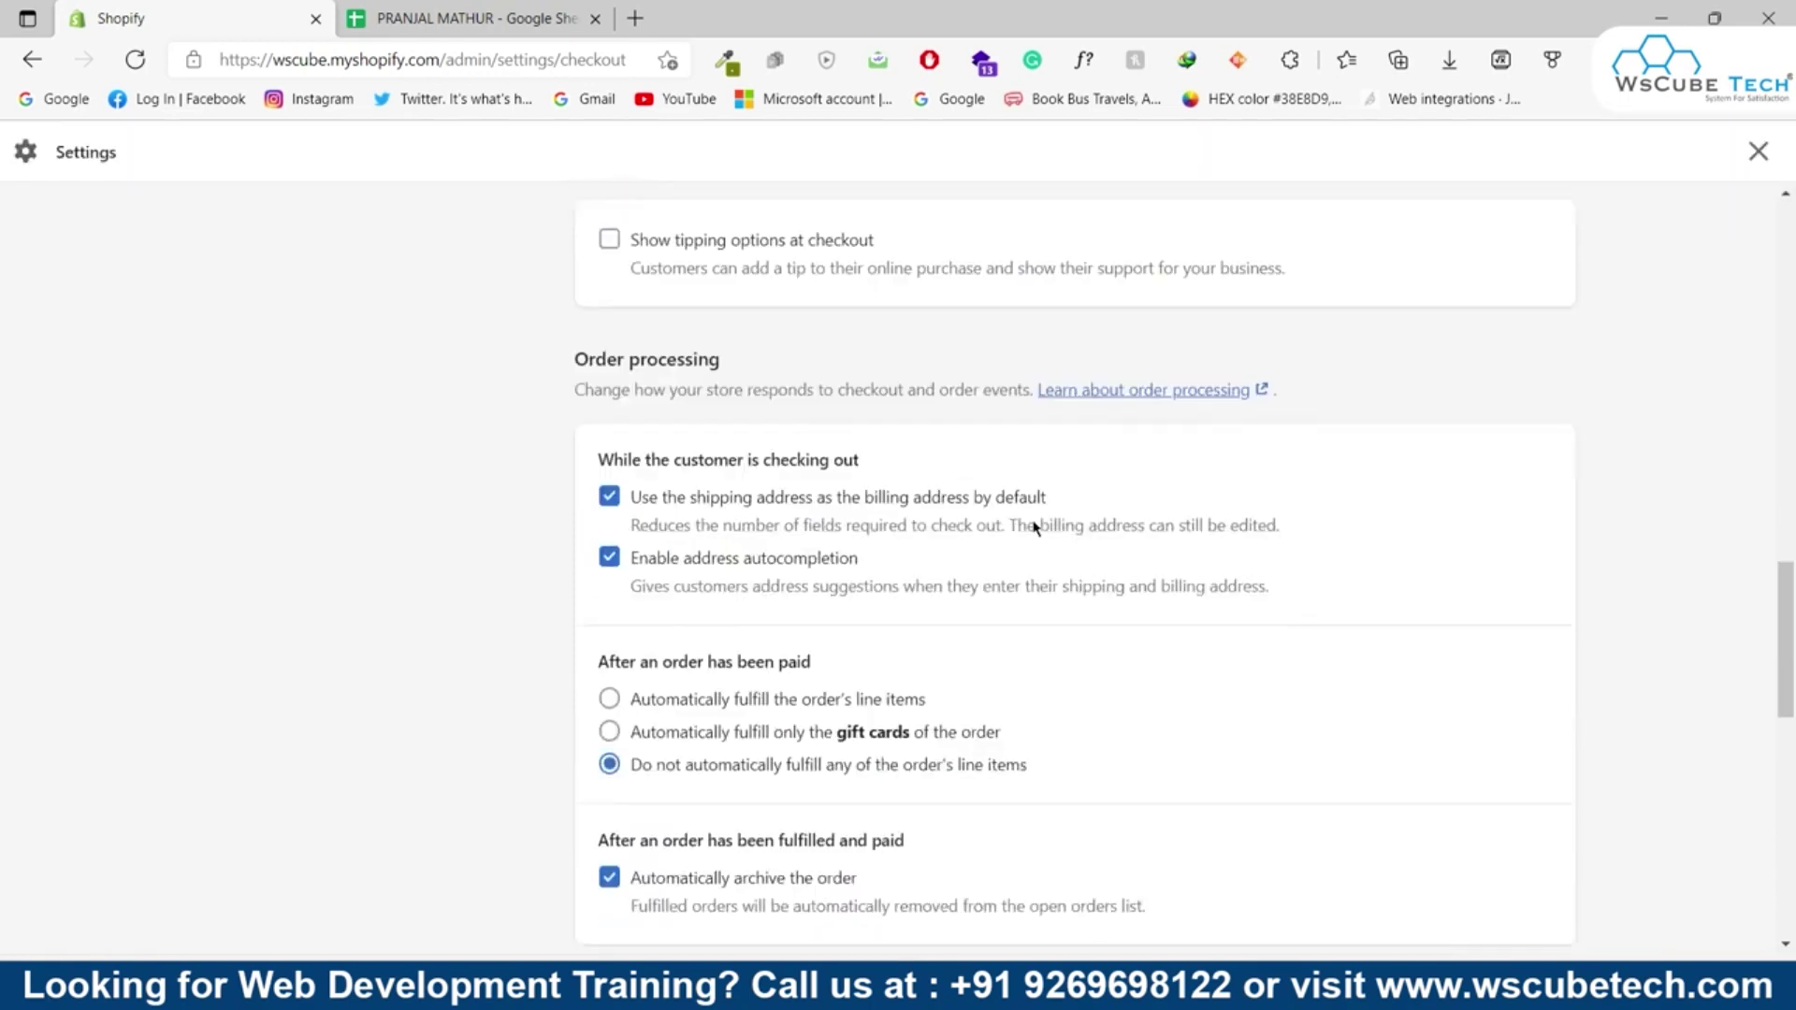
drag(573, 300, 796, 294)
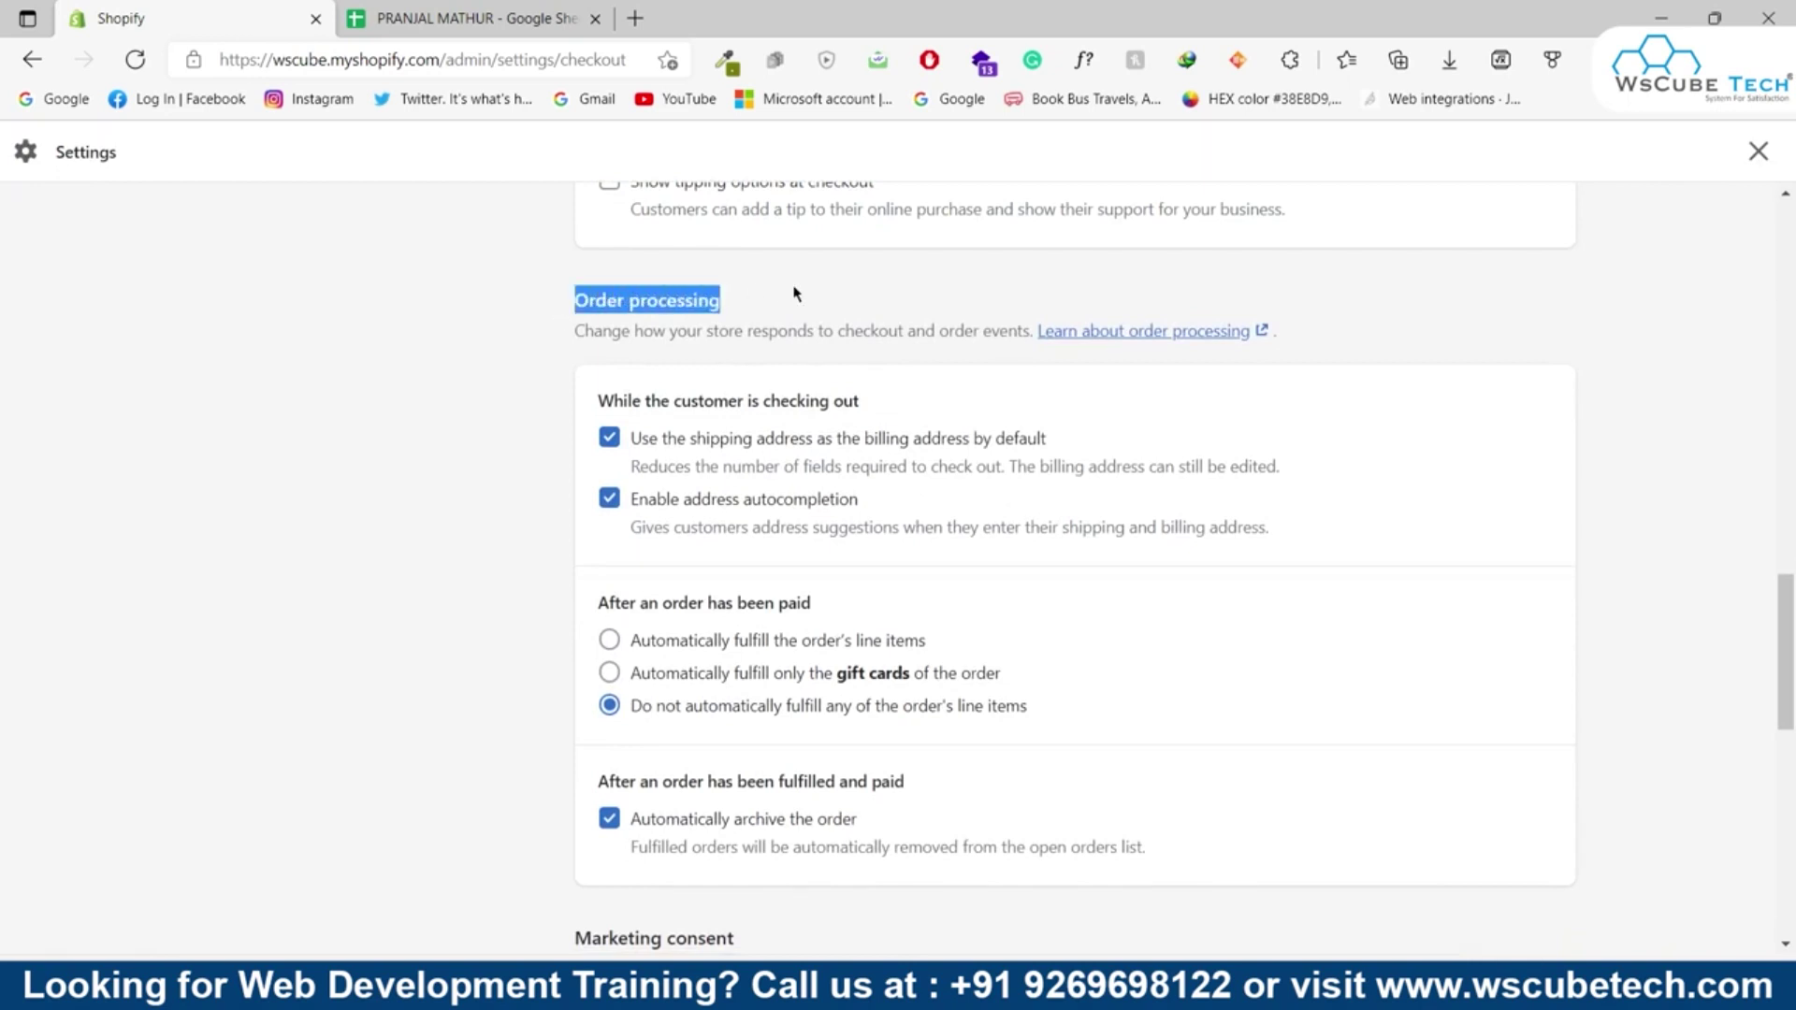
click(667, 322)
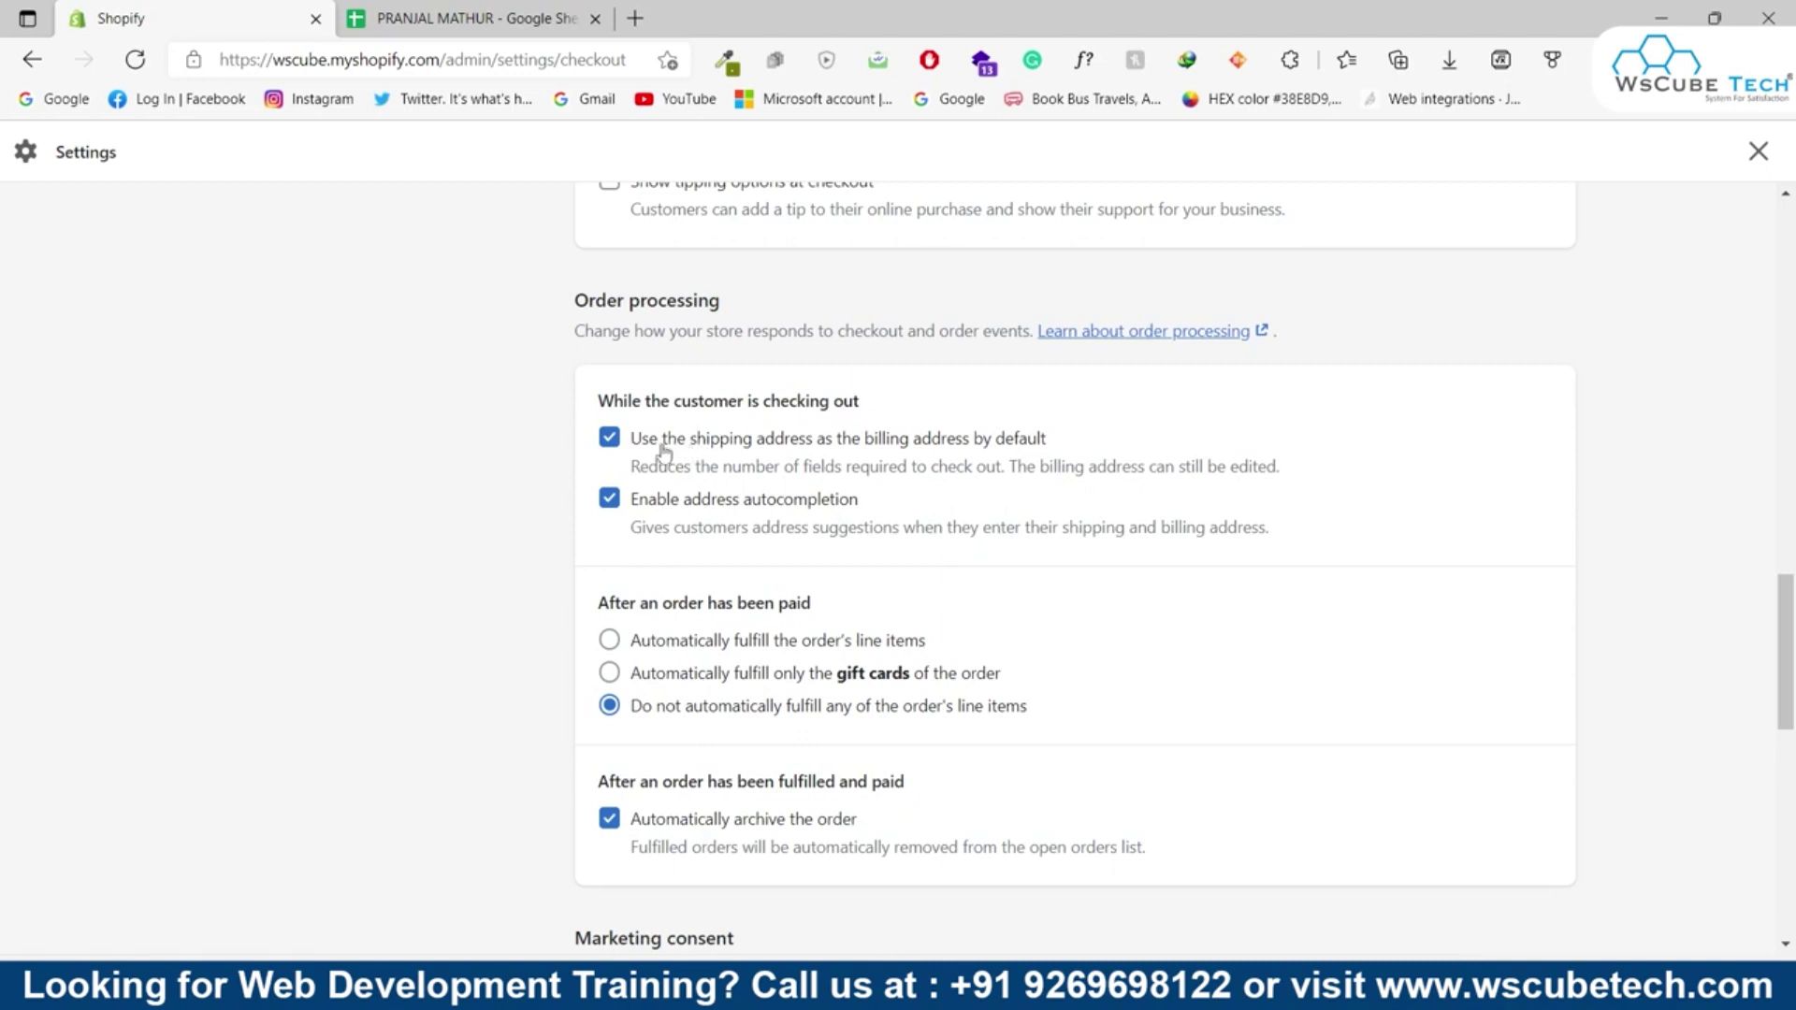
drag(698, 449, 1079, 453)
click(1037, 453)
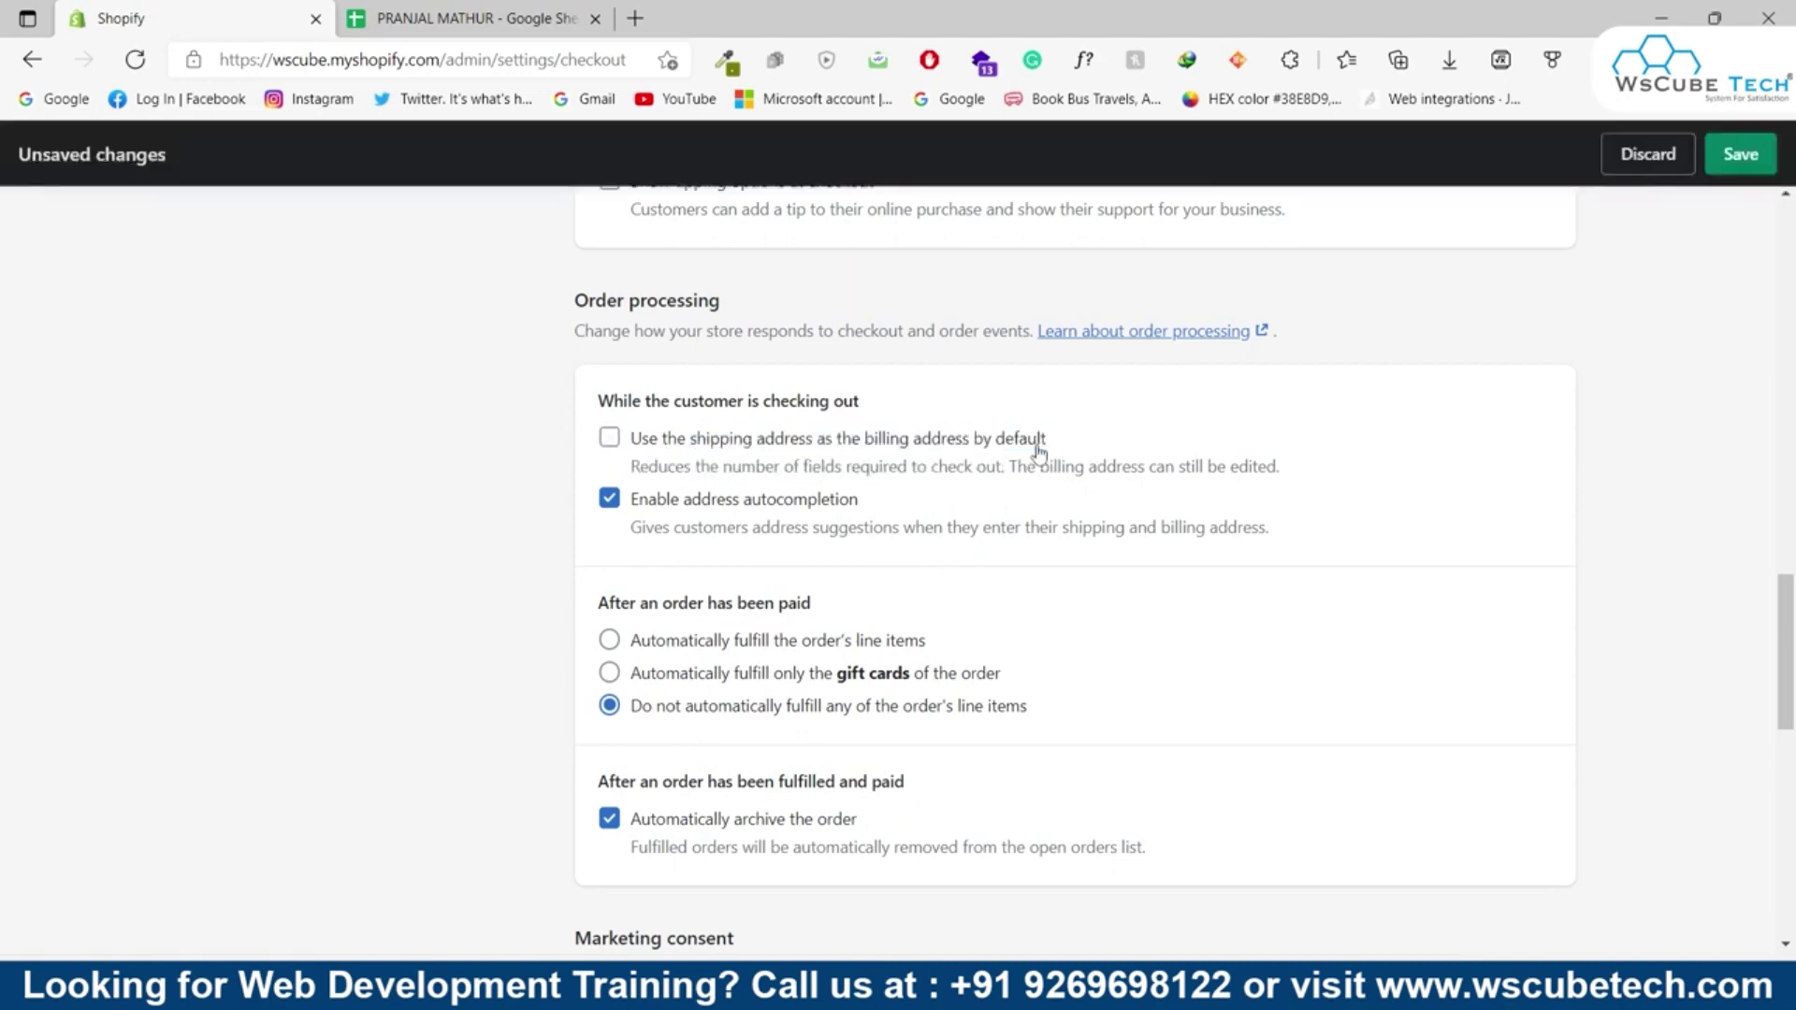
click(924, 438)
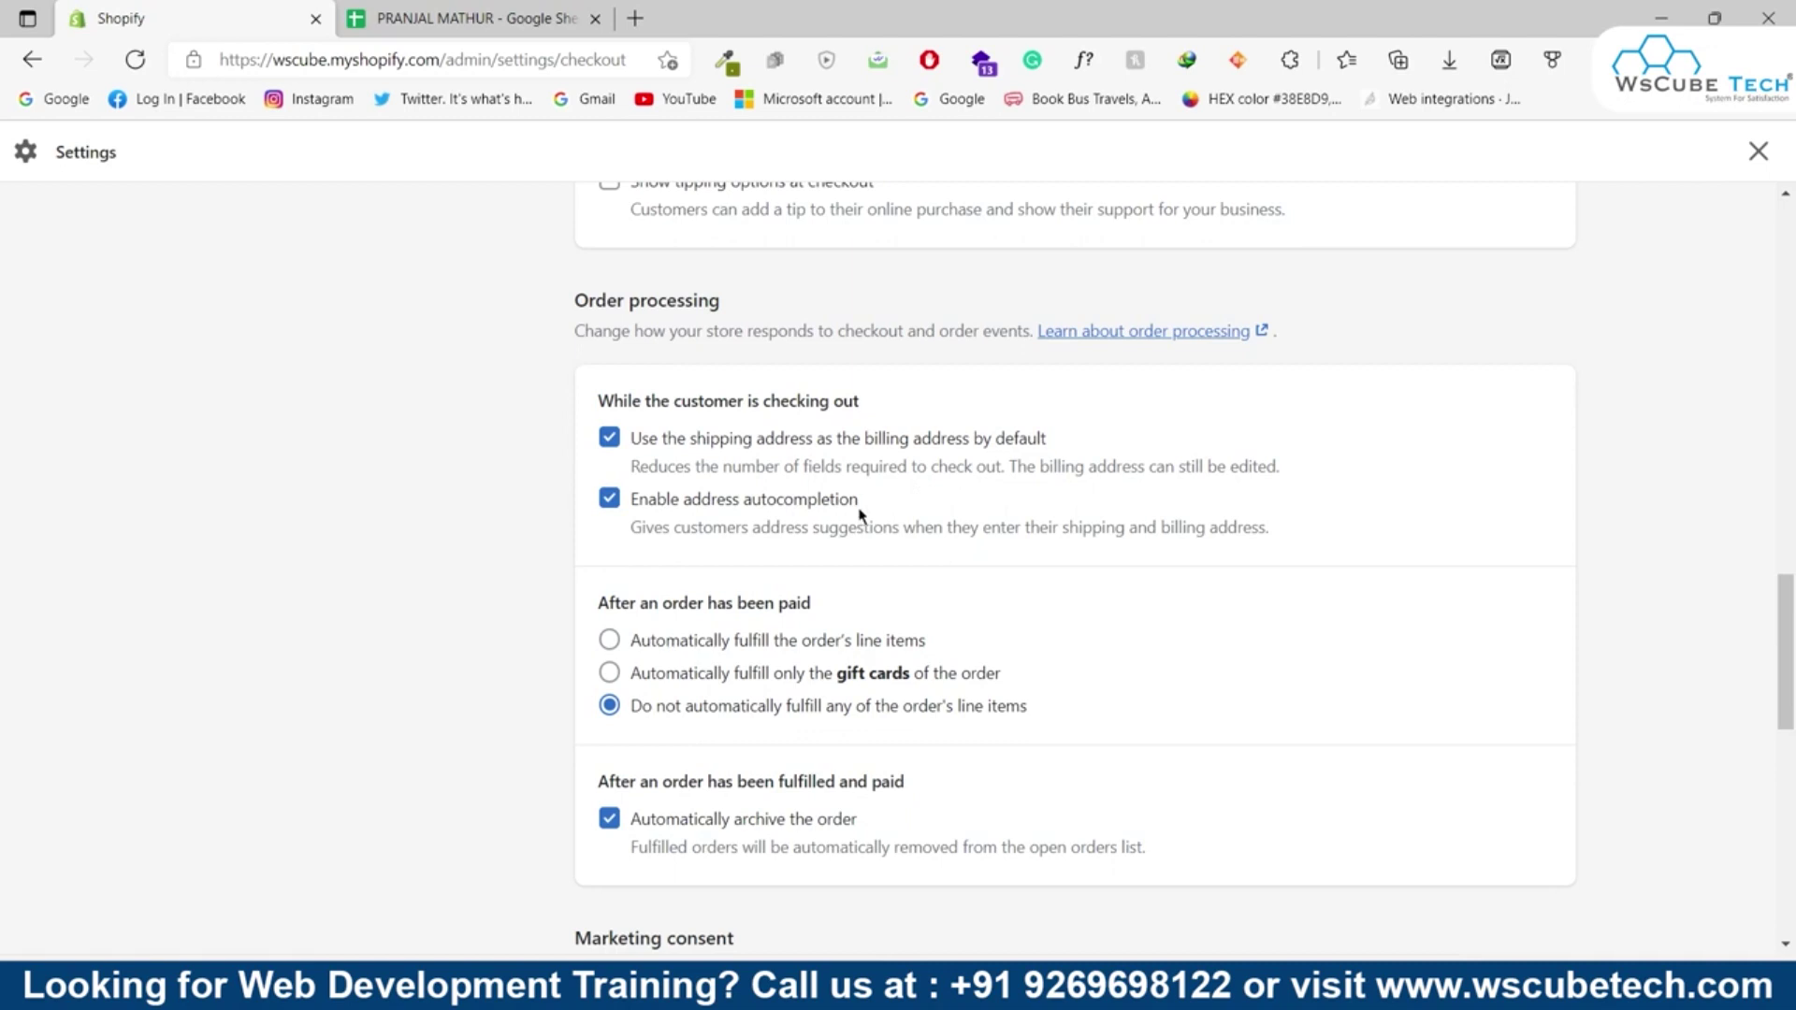
- Examine the automatic fulfillment choices that apply after an order has been paid
scroll(918, 474, down, 2)
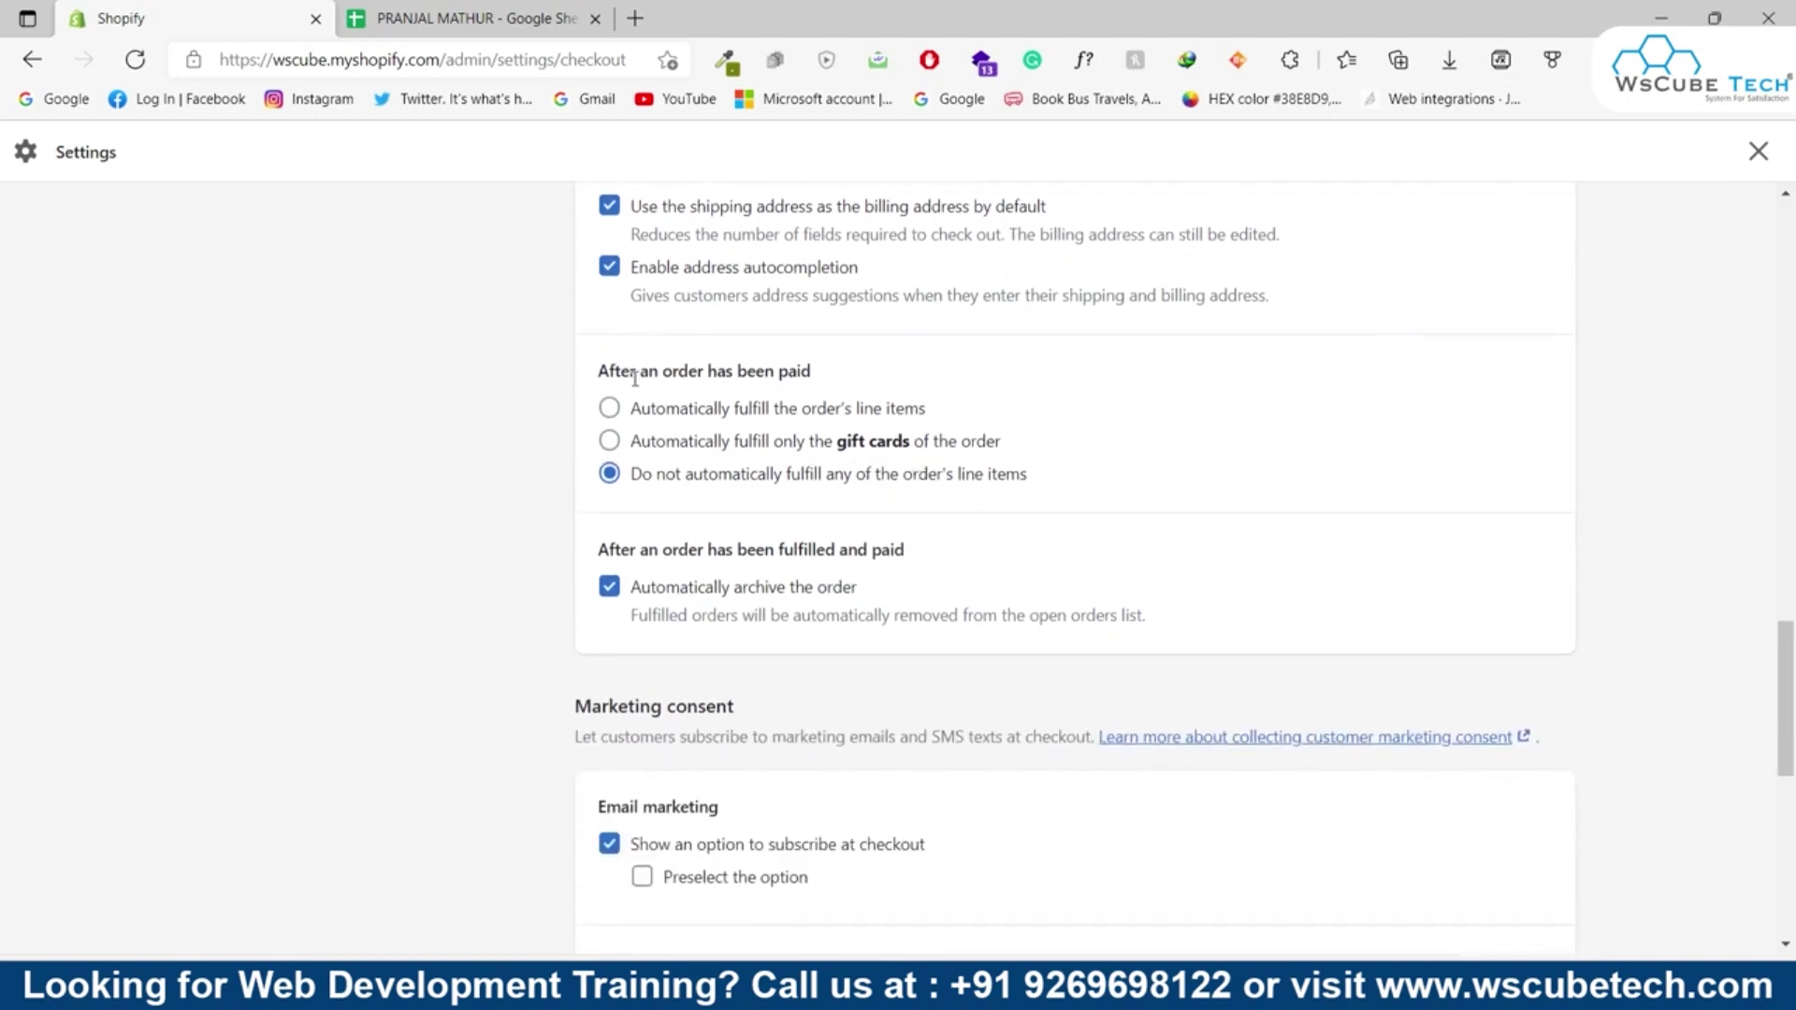
drag(599, 378, 824, 392)
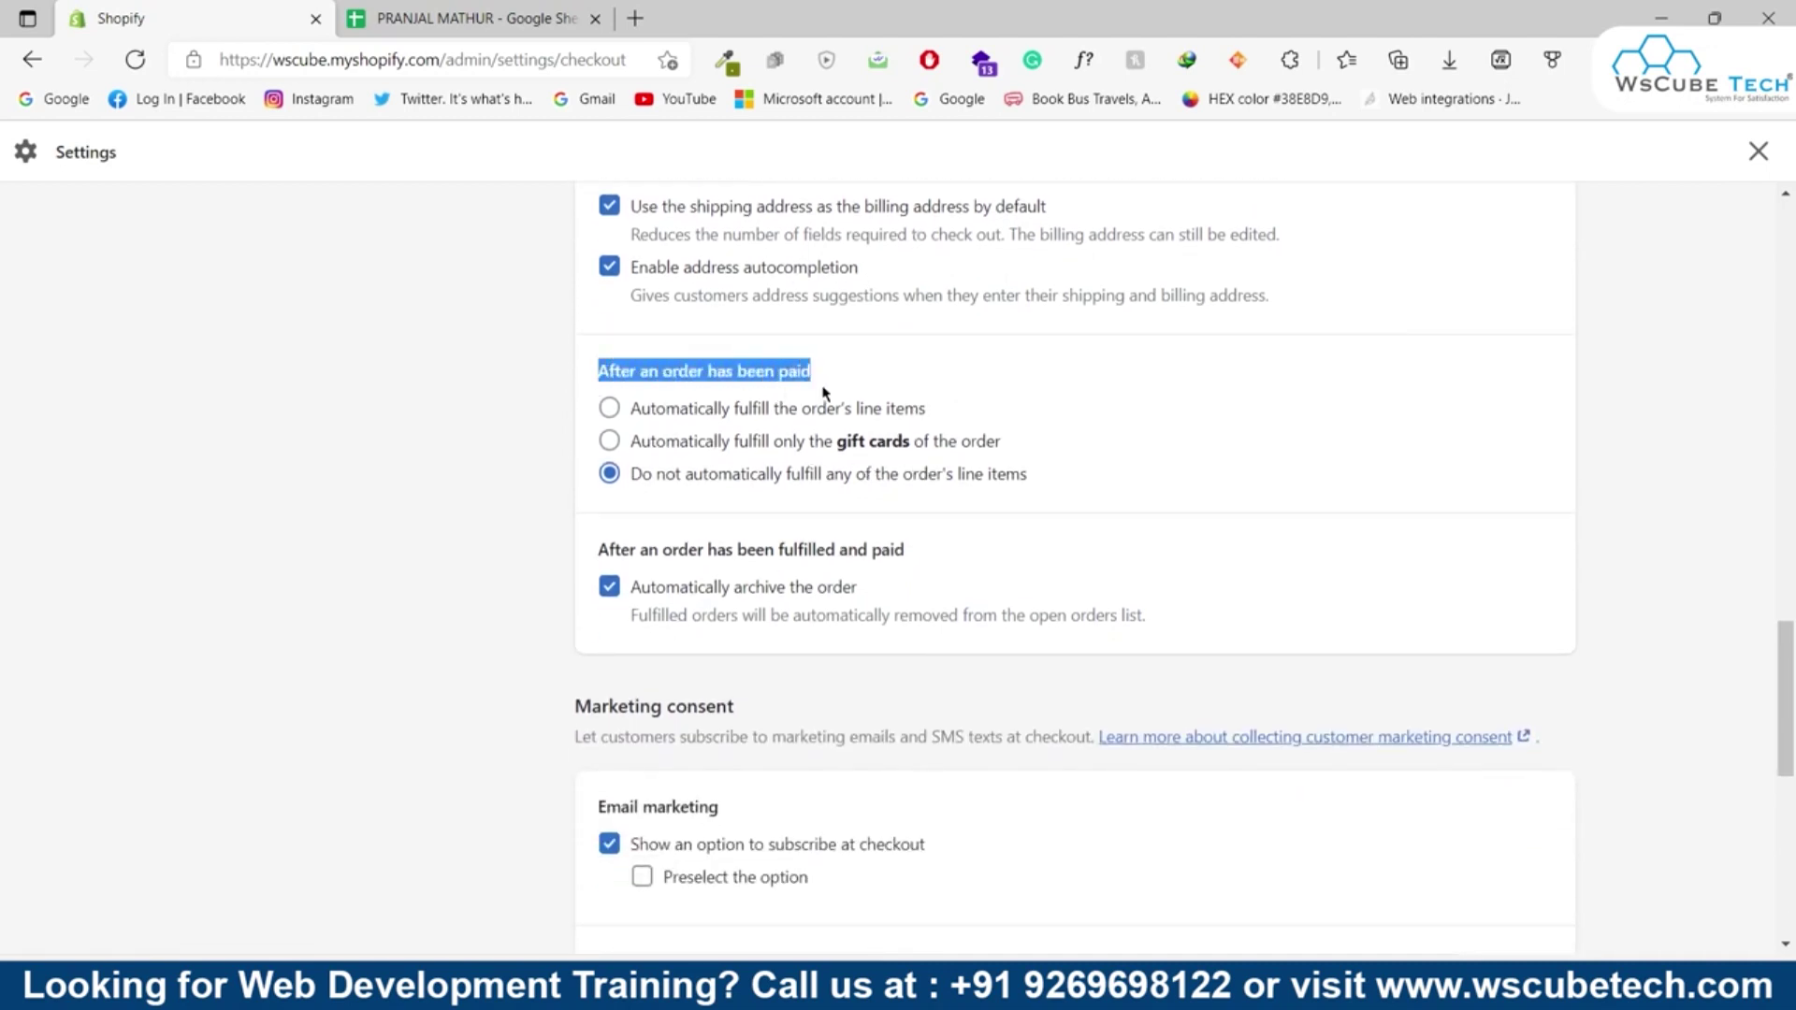
click(801, 372)
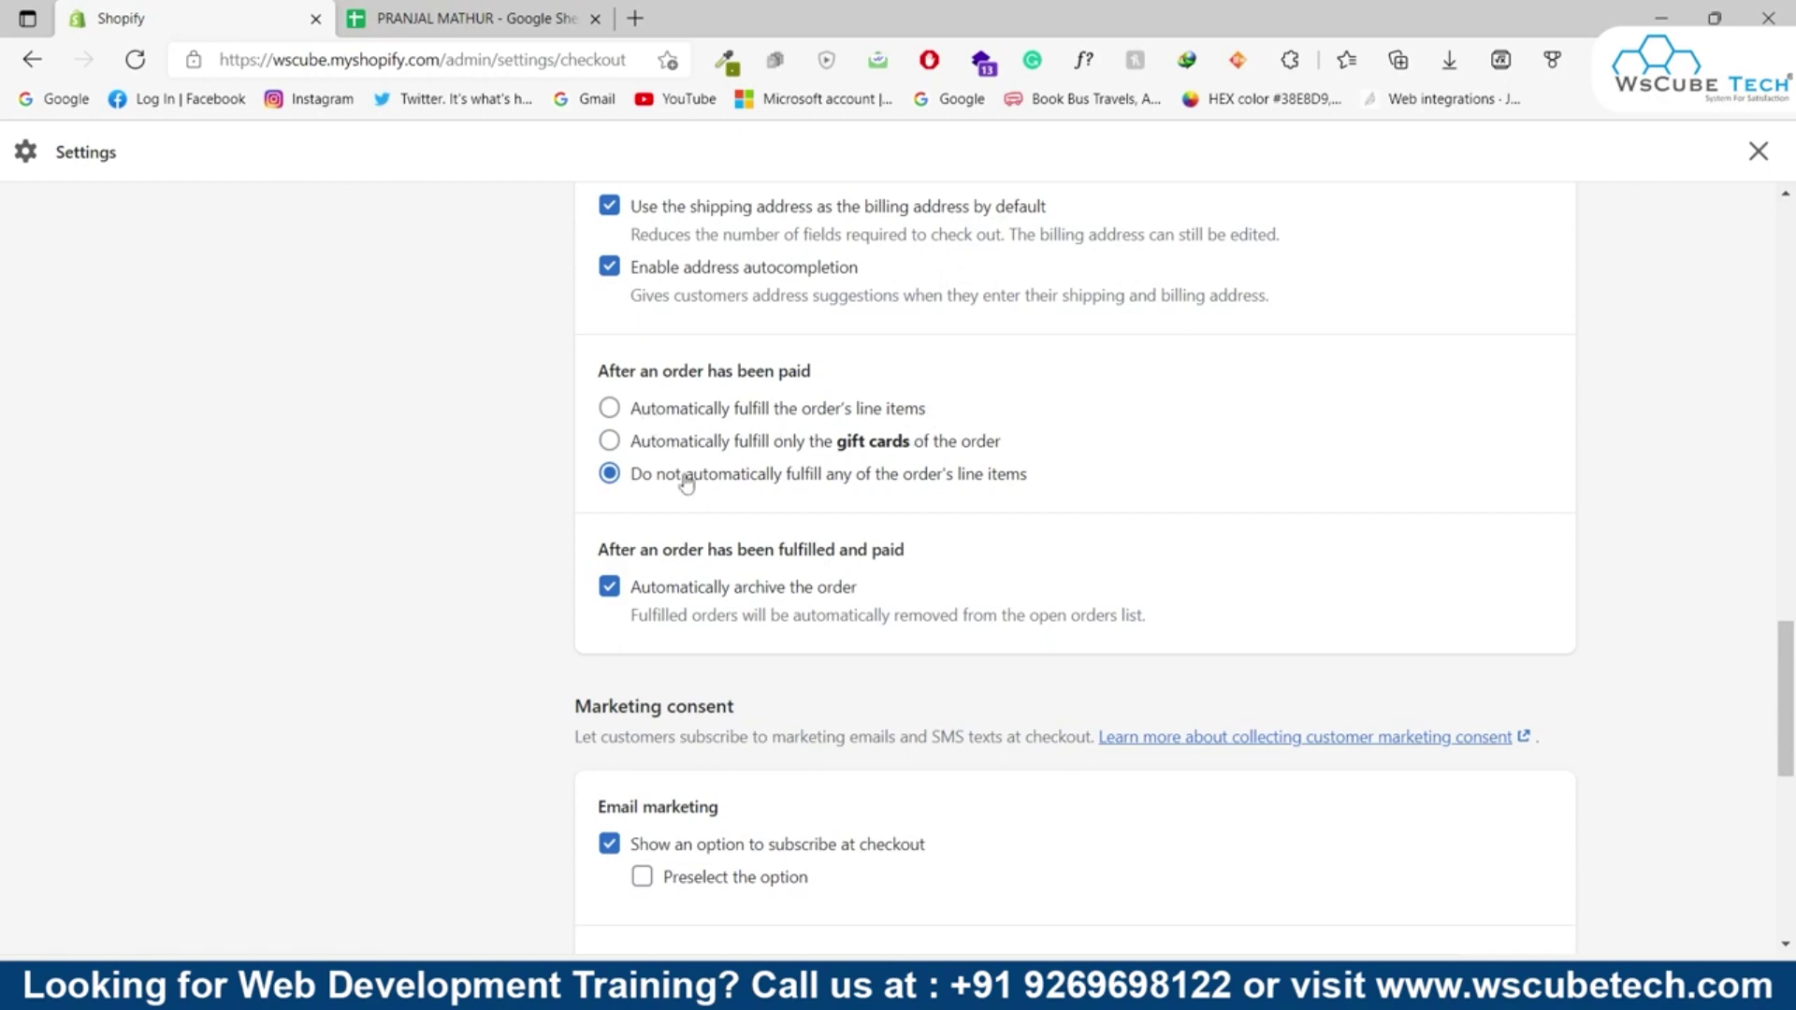
- Try turning off automatic archiving for fulfilled and paid orders, and turn it back on
scroll(1130, 472, down, 1)
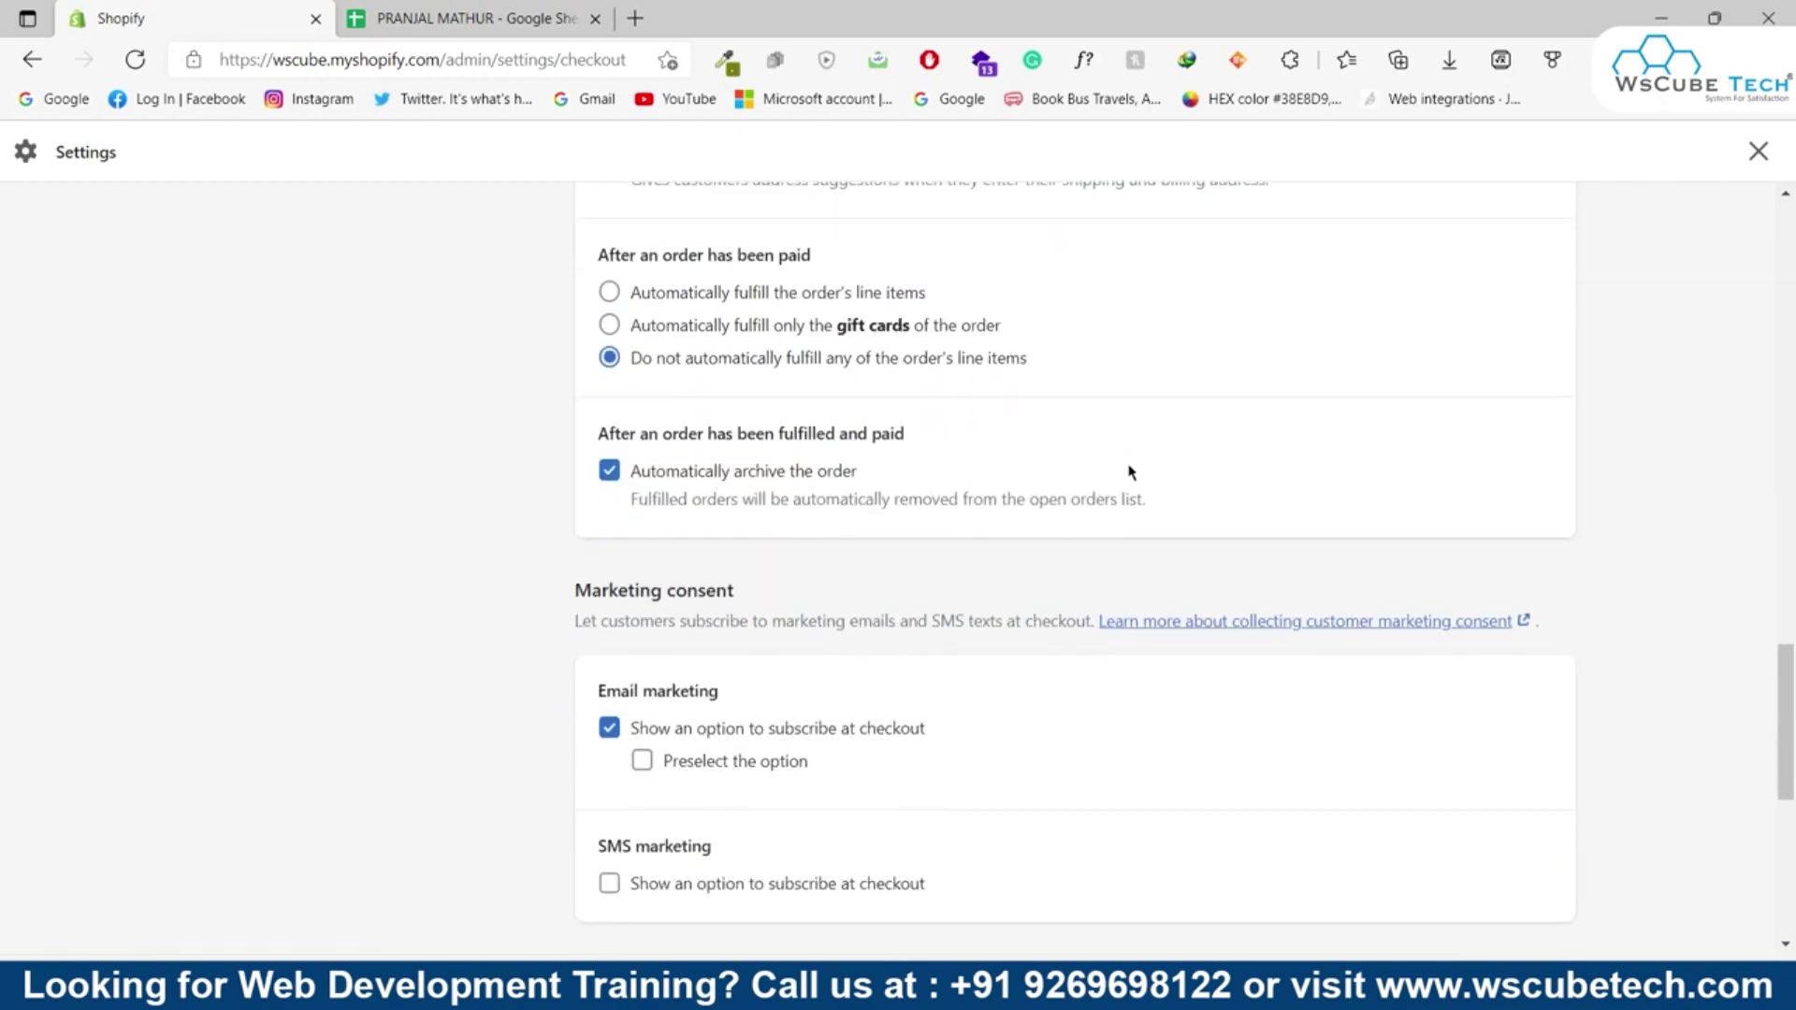
scroll(1131, 473, down, 1)
drag(596, 320, 982, 337)
click(976, 370)
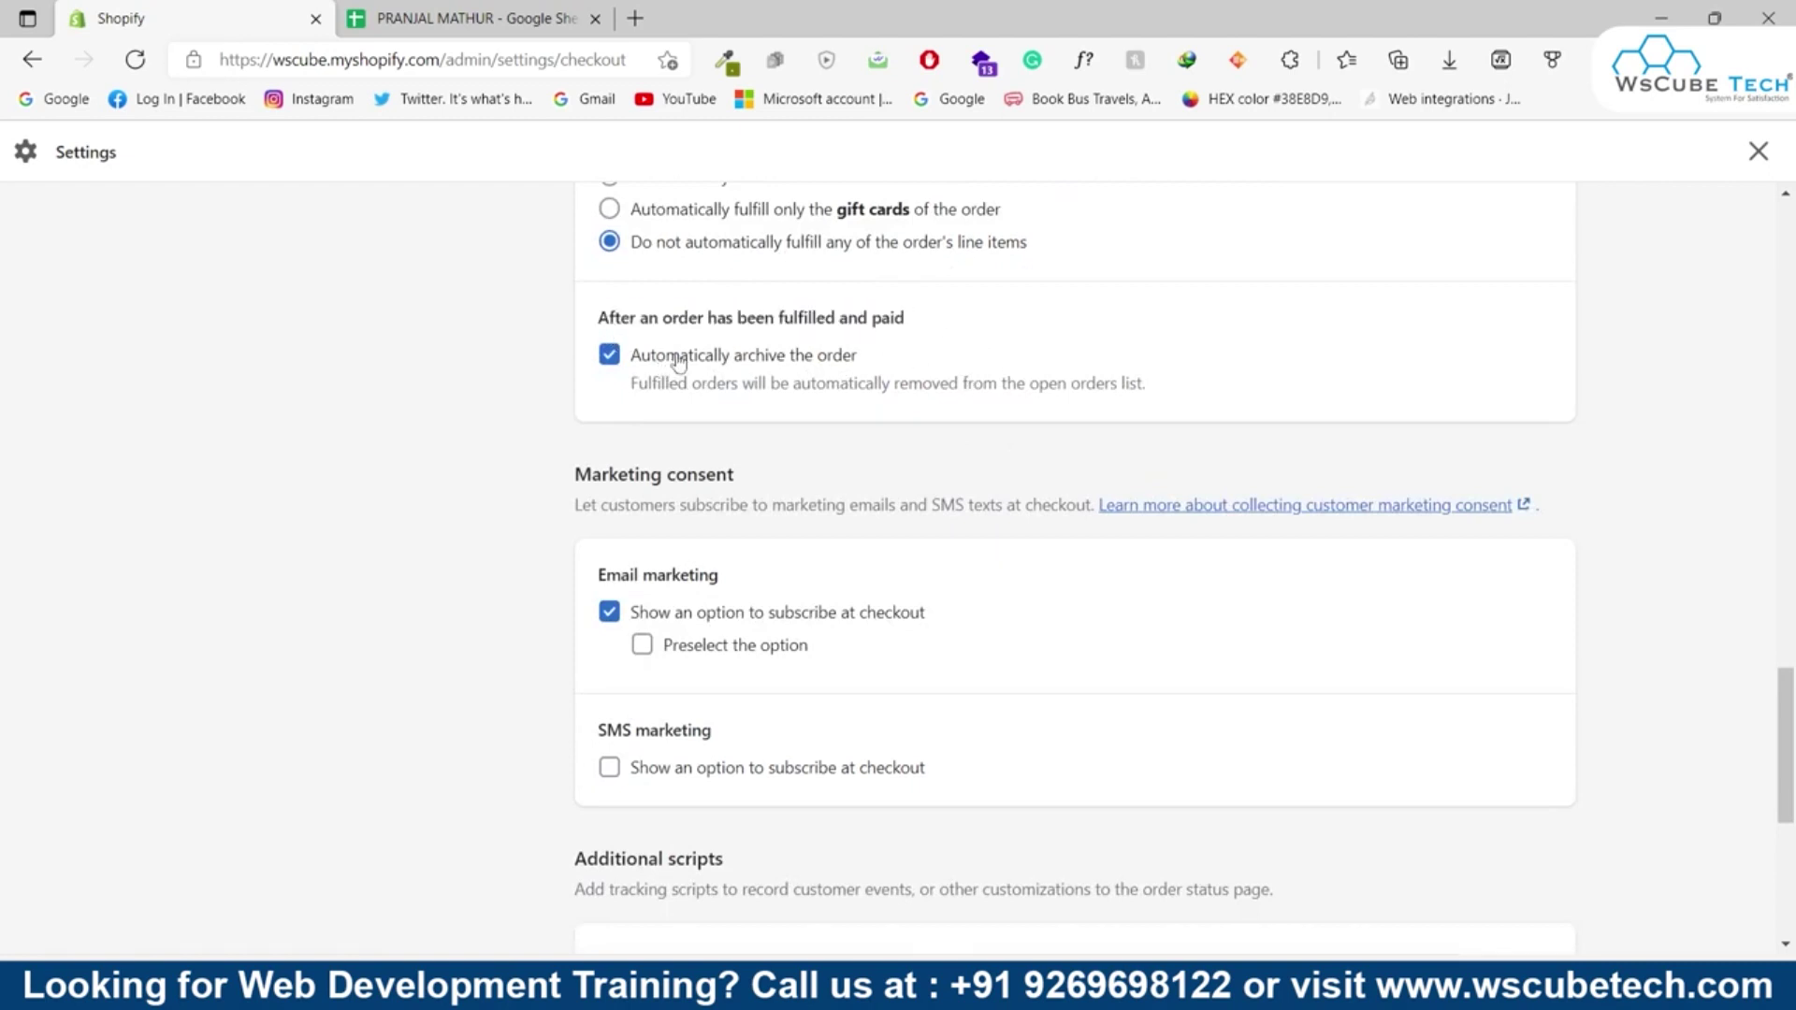
click(606, 361)
click(607, 363)
- Examine the marketing consent section, including the email and SMS marketing subscription options offered at checkout
scroll(942, 458, down, 2)
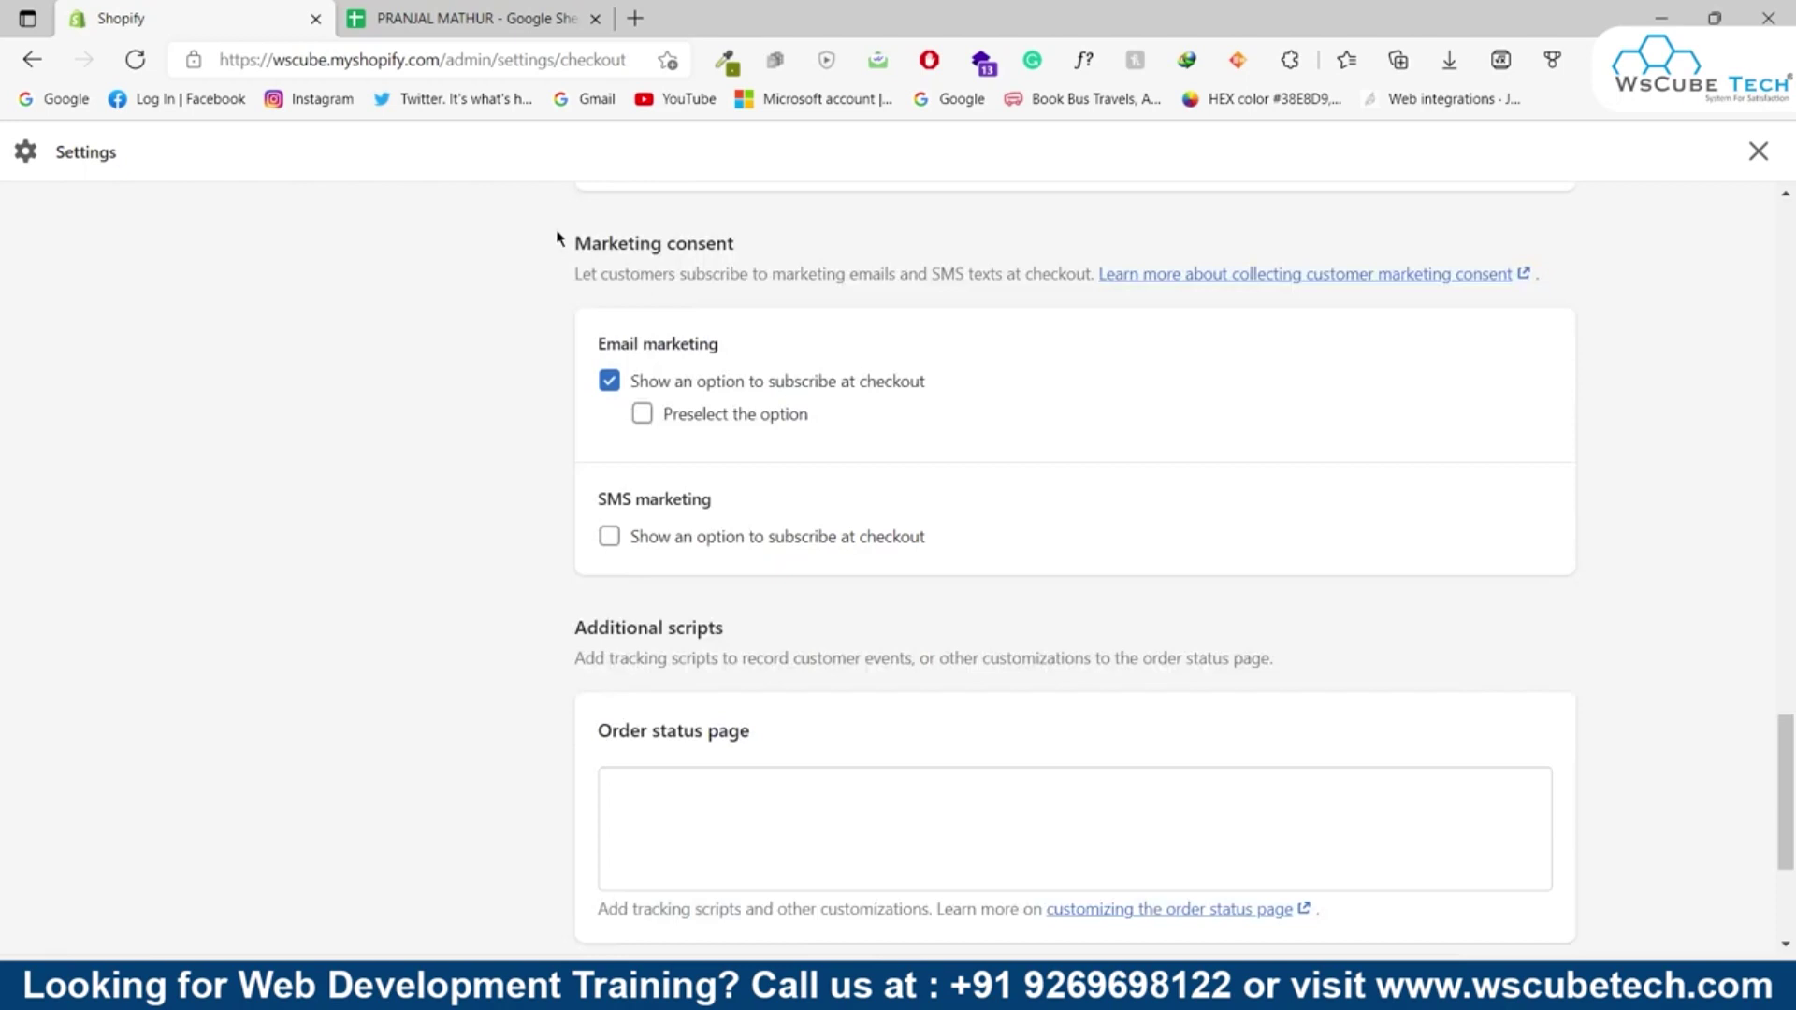
drag(558, 241, 822, 245)
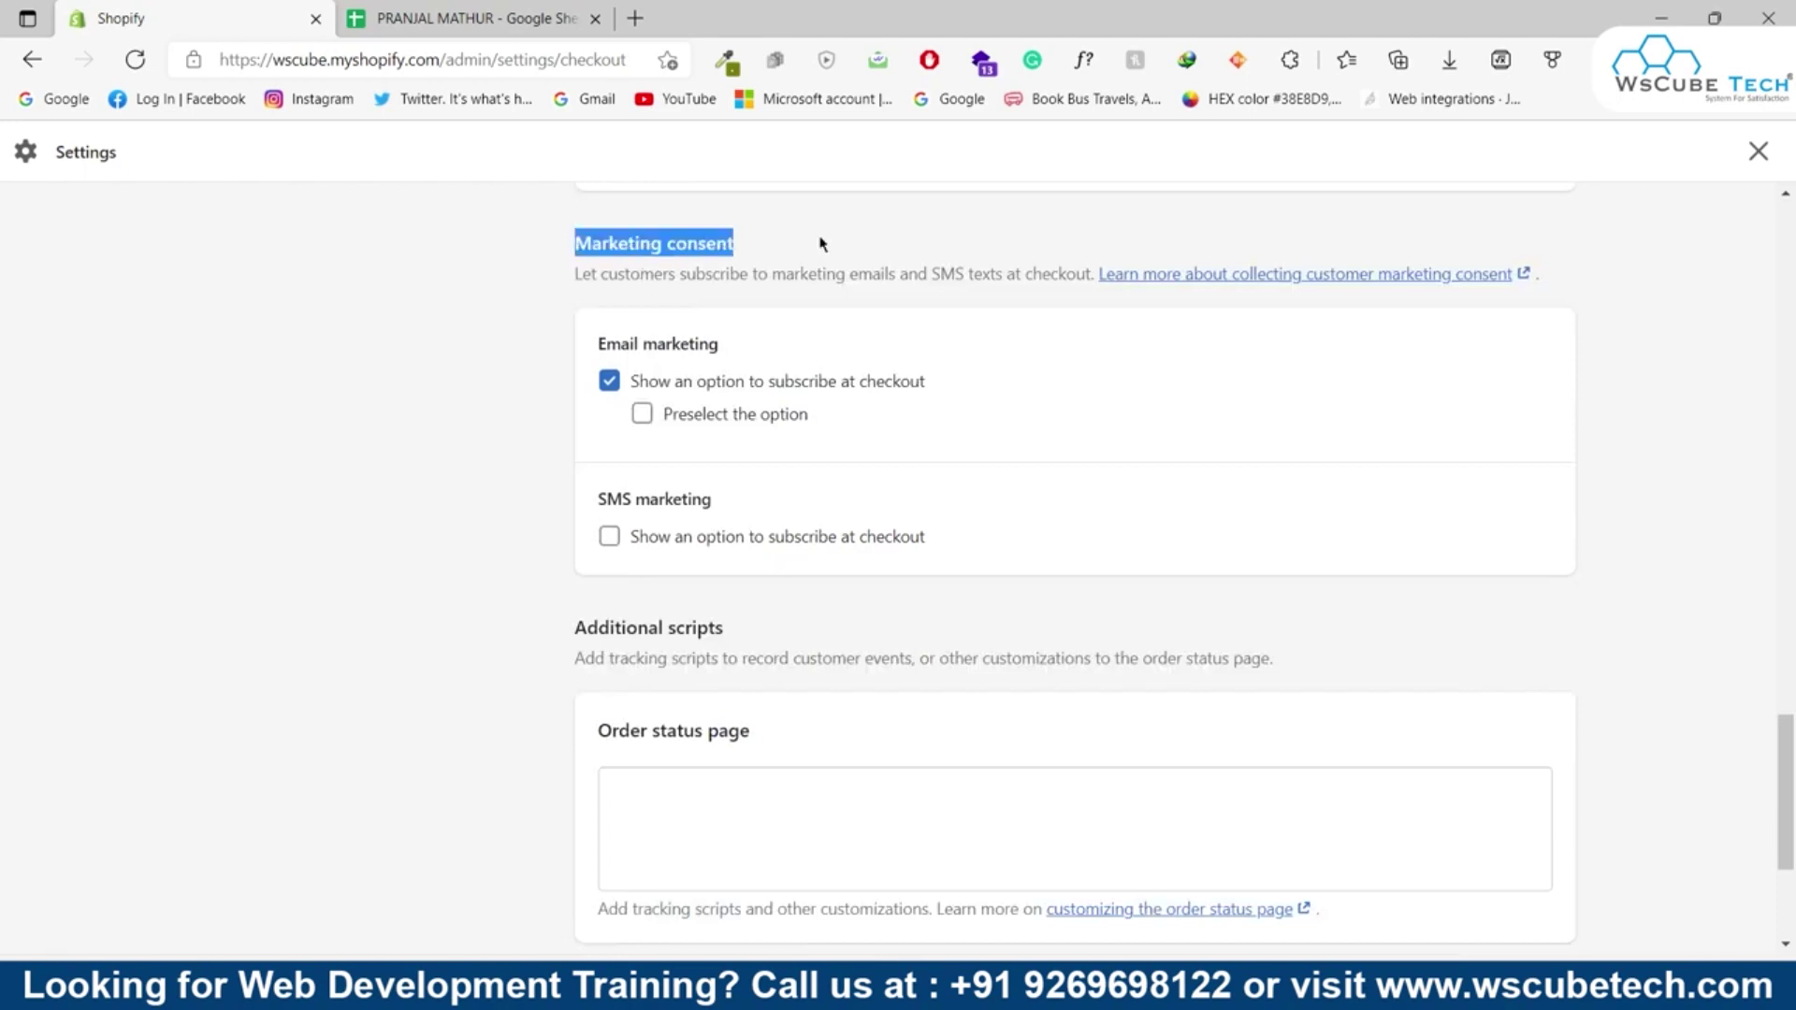
click(664, 246)
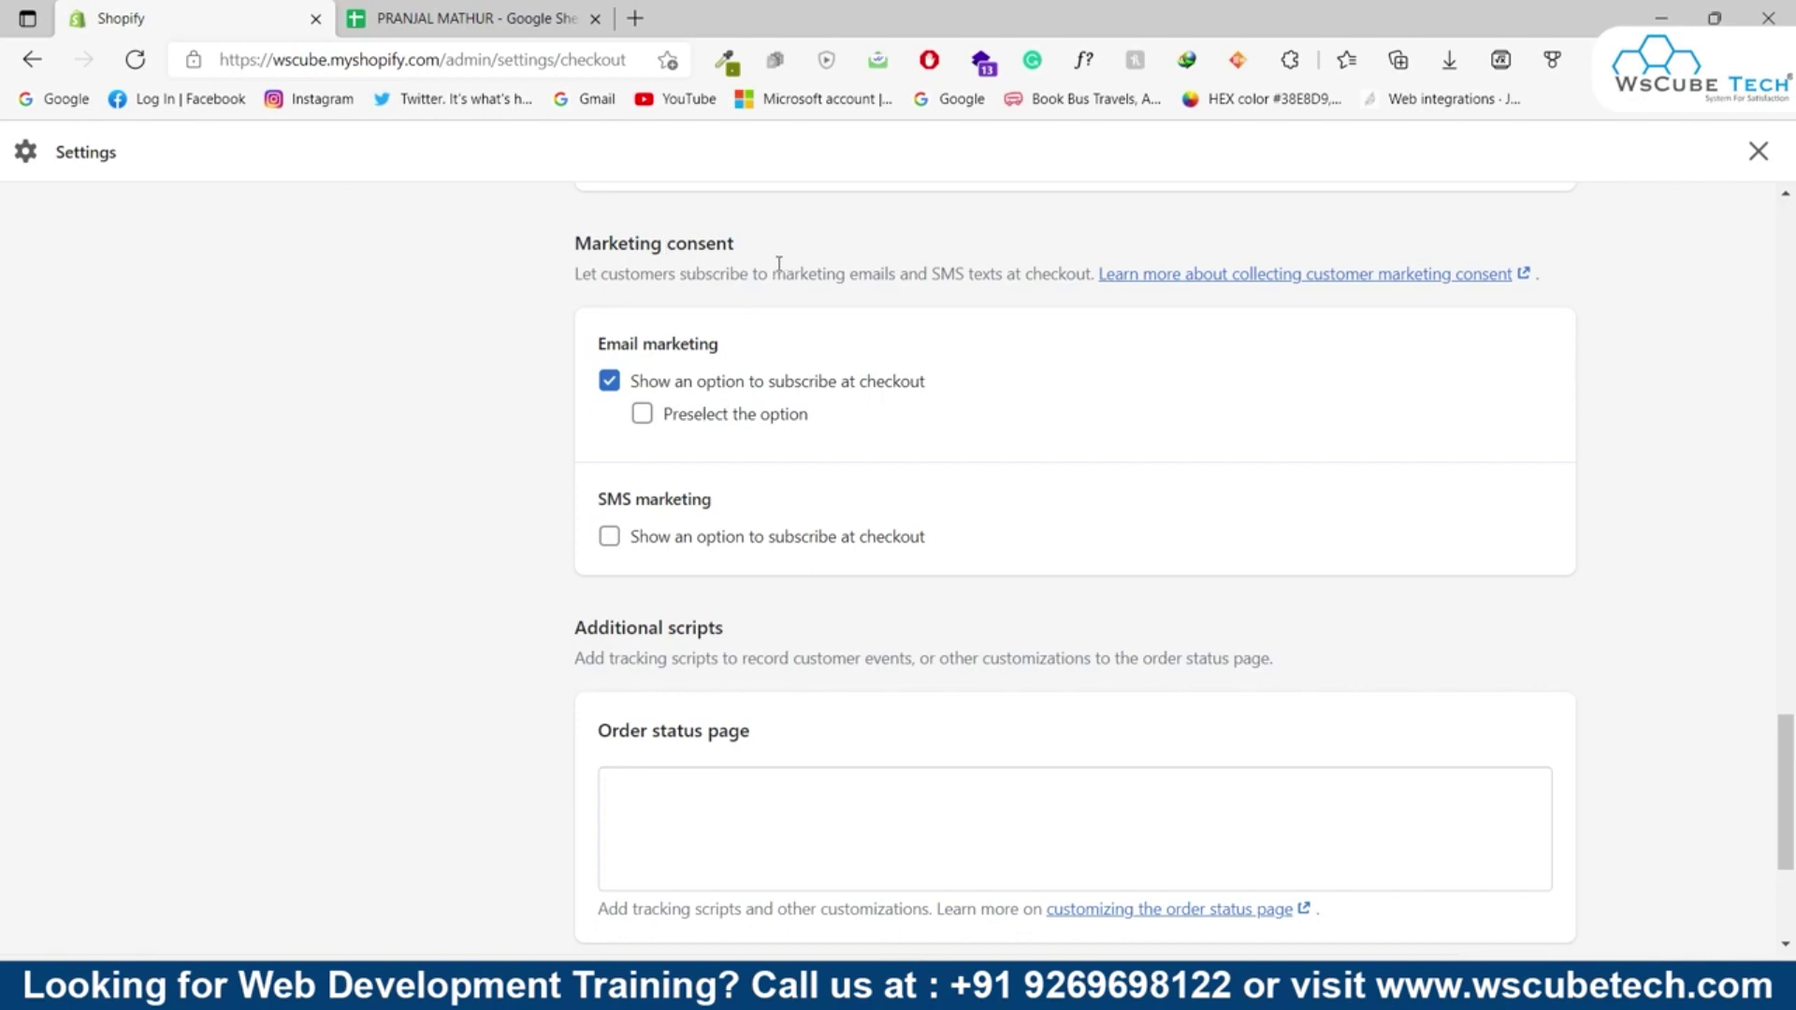
double_click(858, 274)
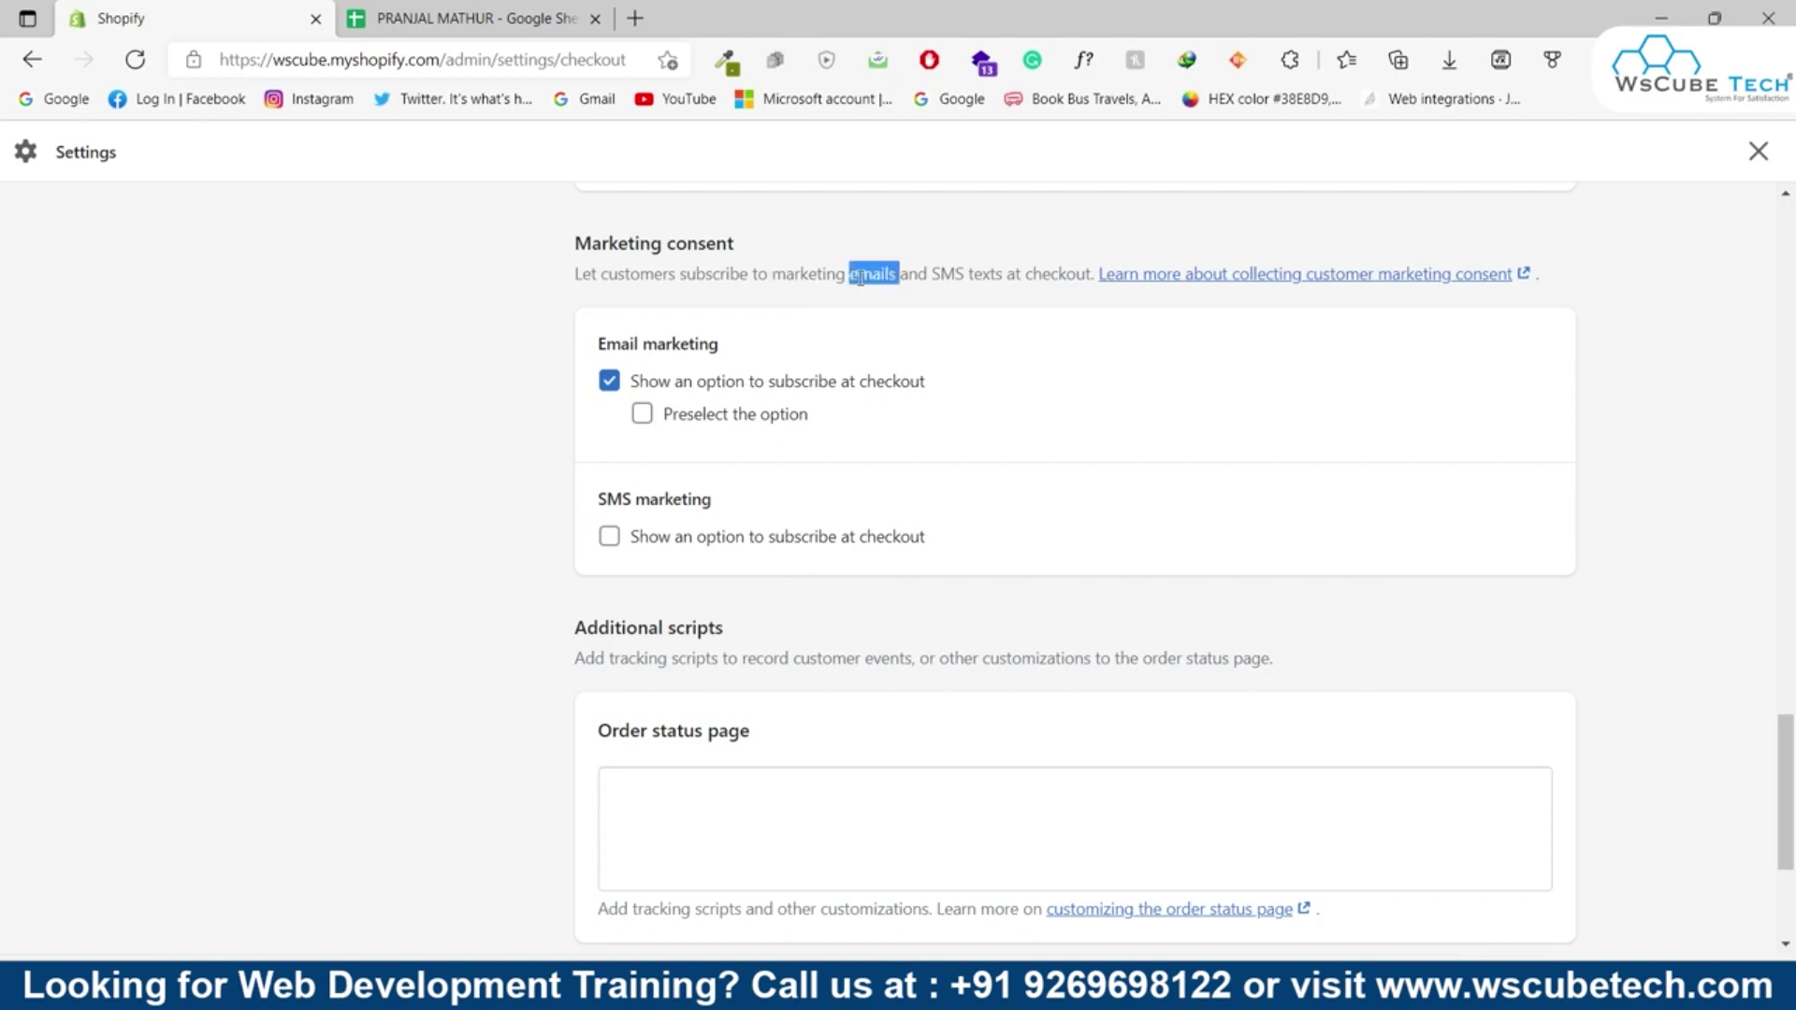
double_click(942, 273)
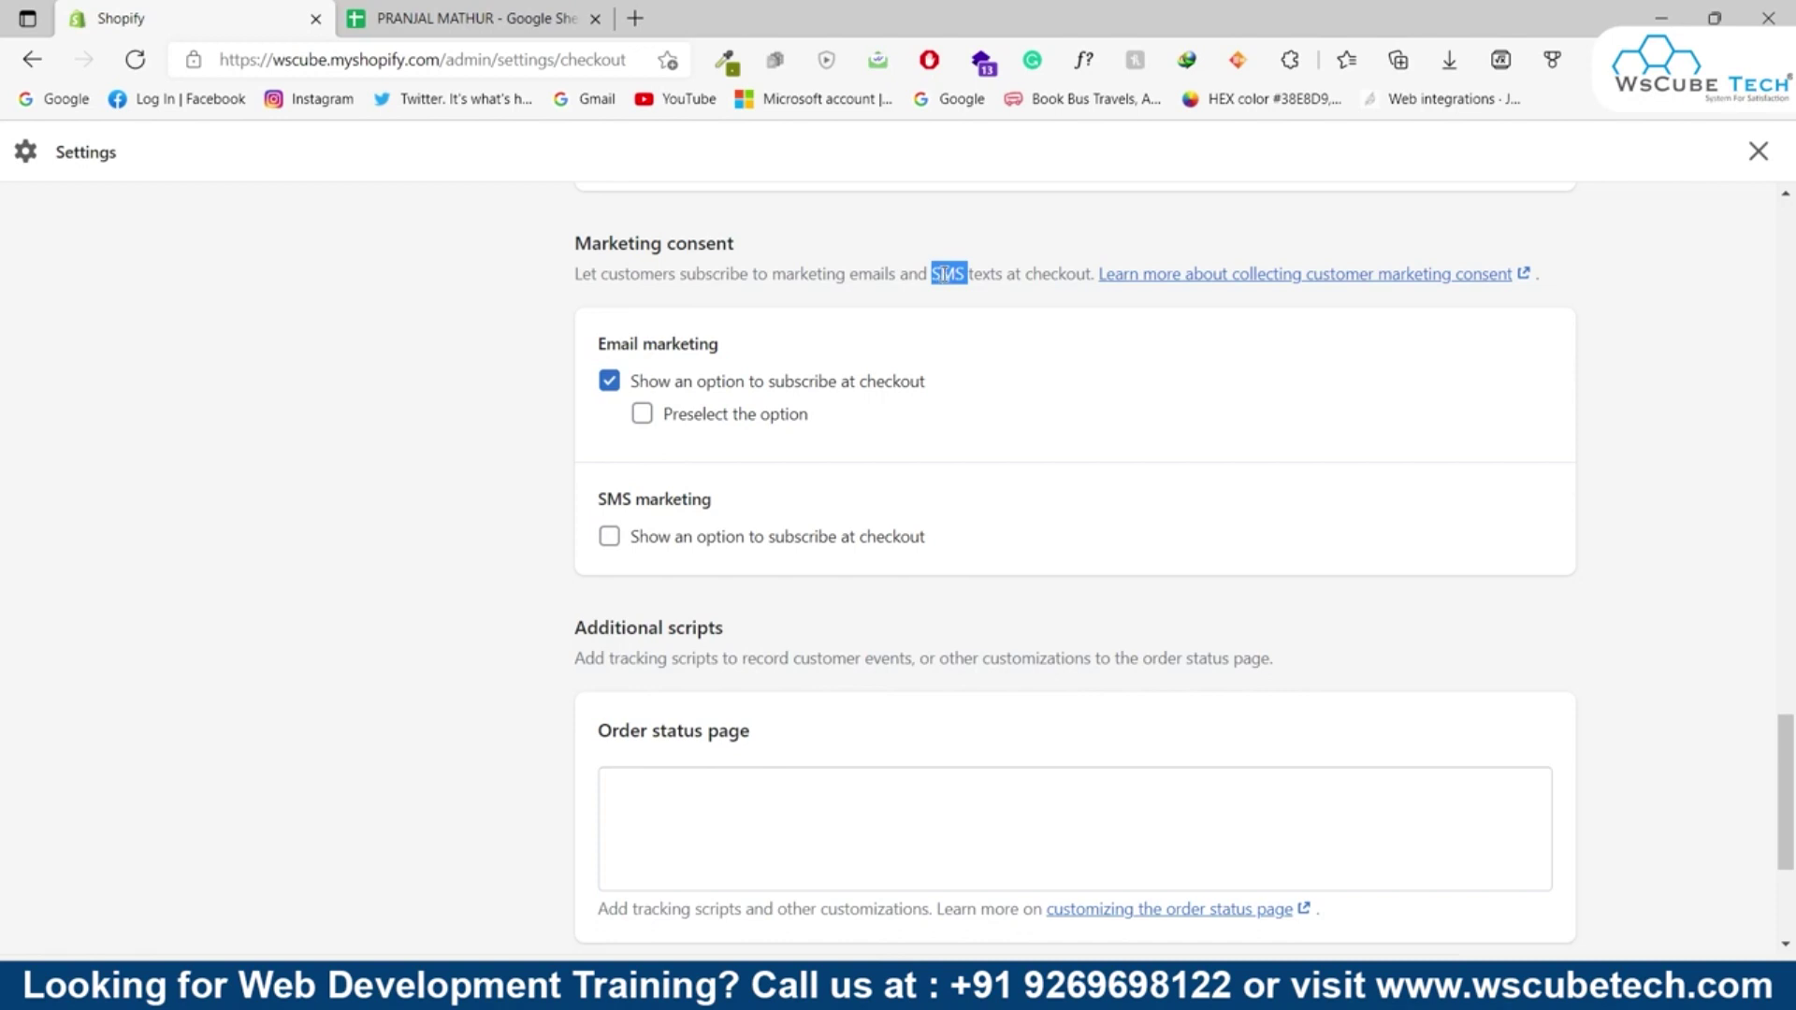
drag(597, 344, 728, 361)
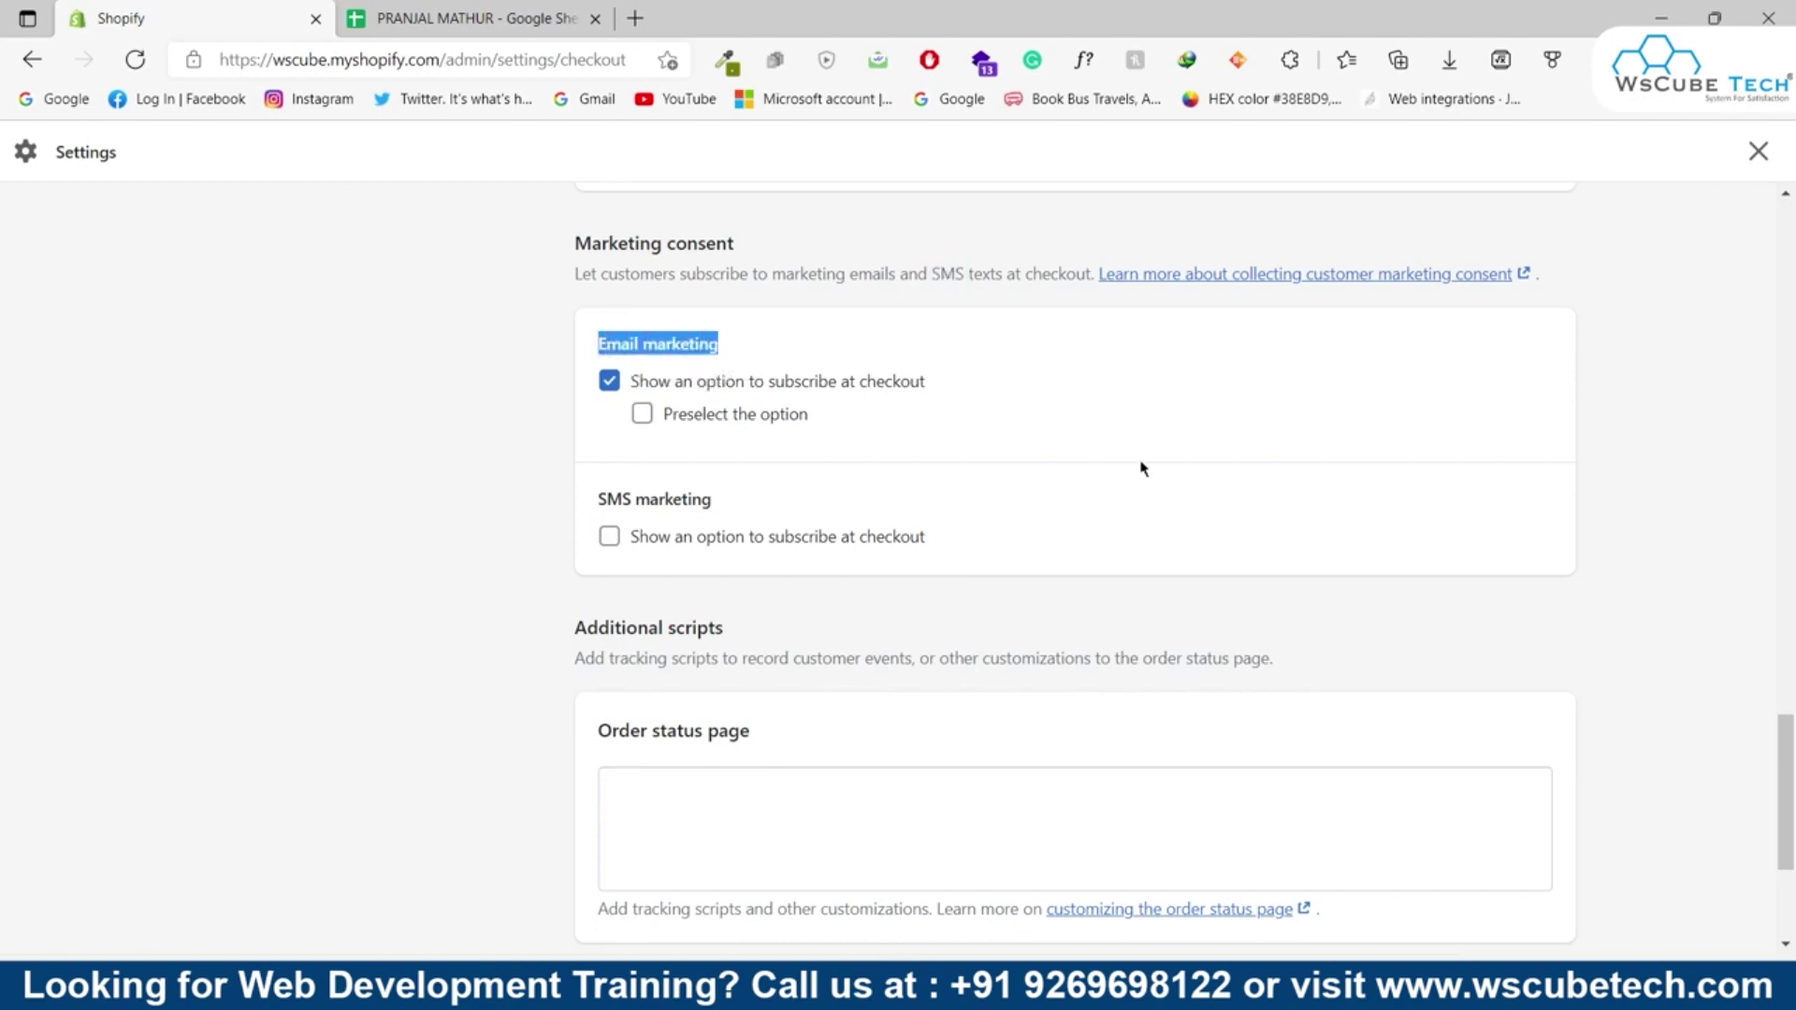
click(1616, 464)
drag(719, 345, 639, 334)
click(639, 333)
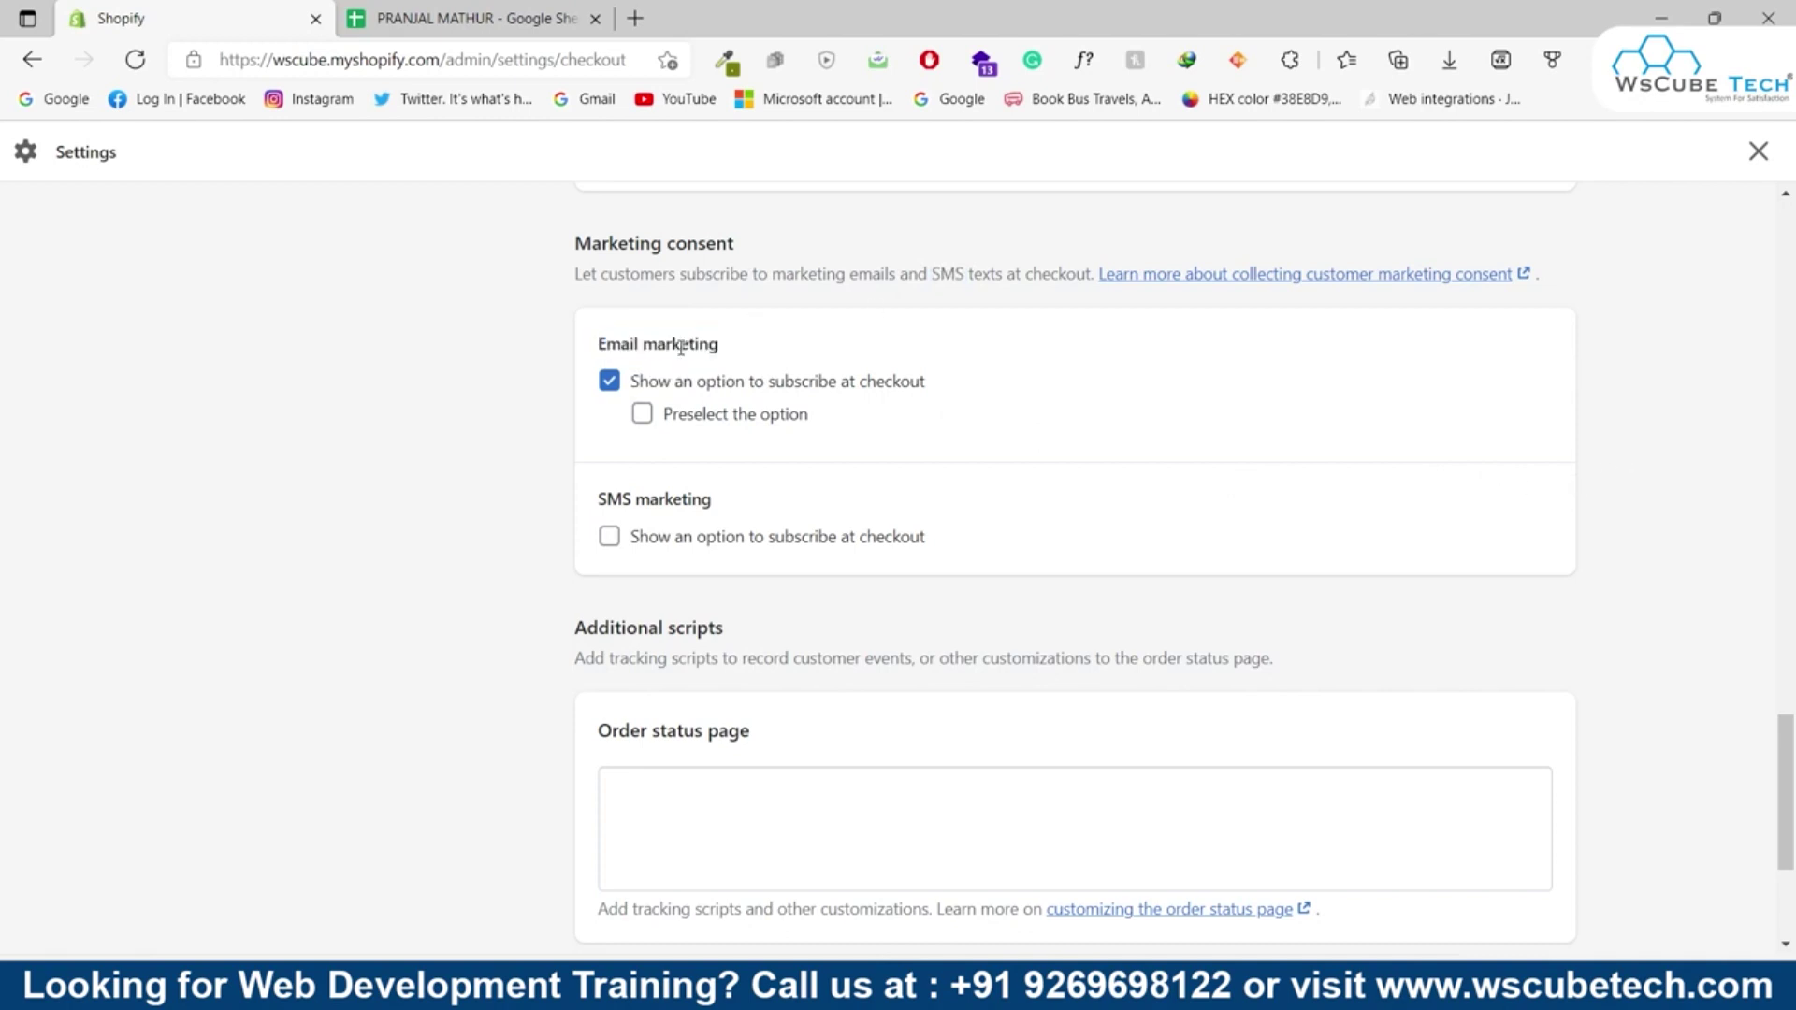
- Check the store's checkout language at the end of the checkout settings and open its language management page
scroll(917, 374, down, 3)
drag(574, 674, 795, 688)
click(692, 668)
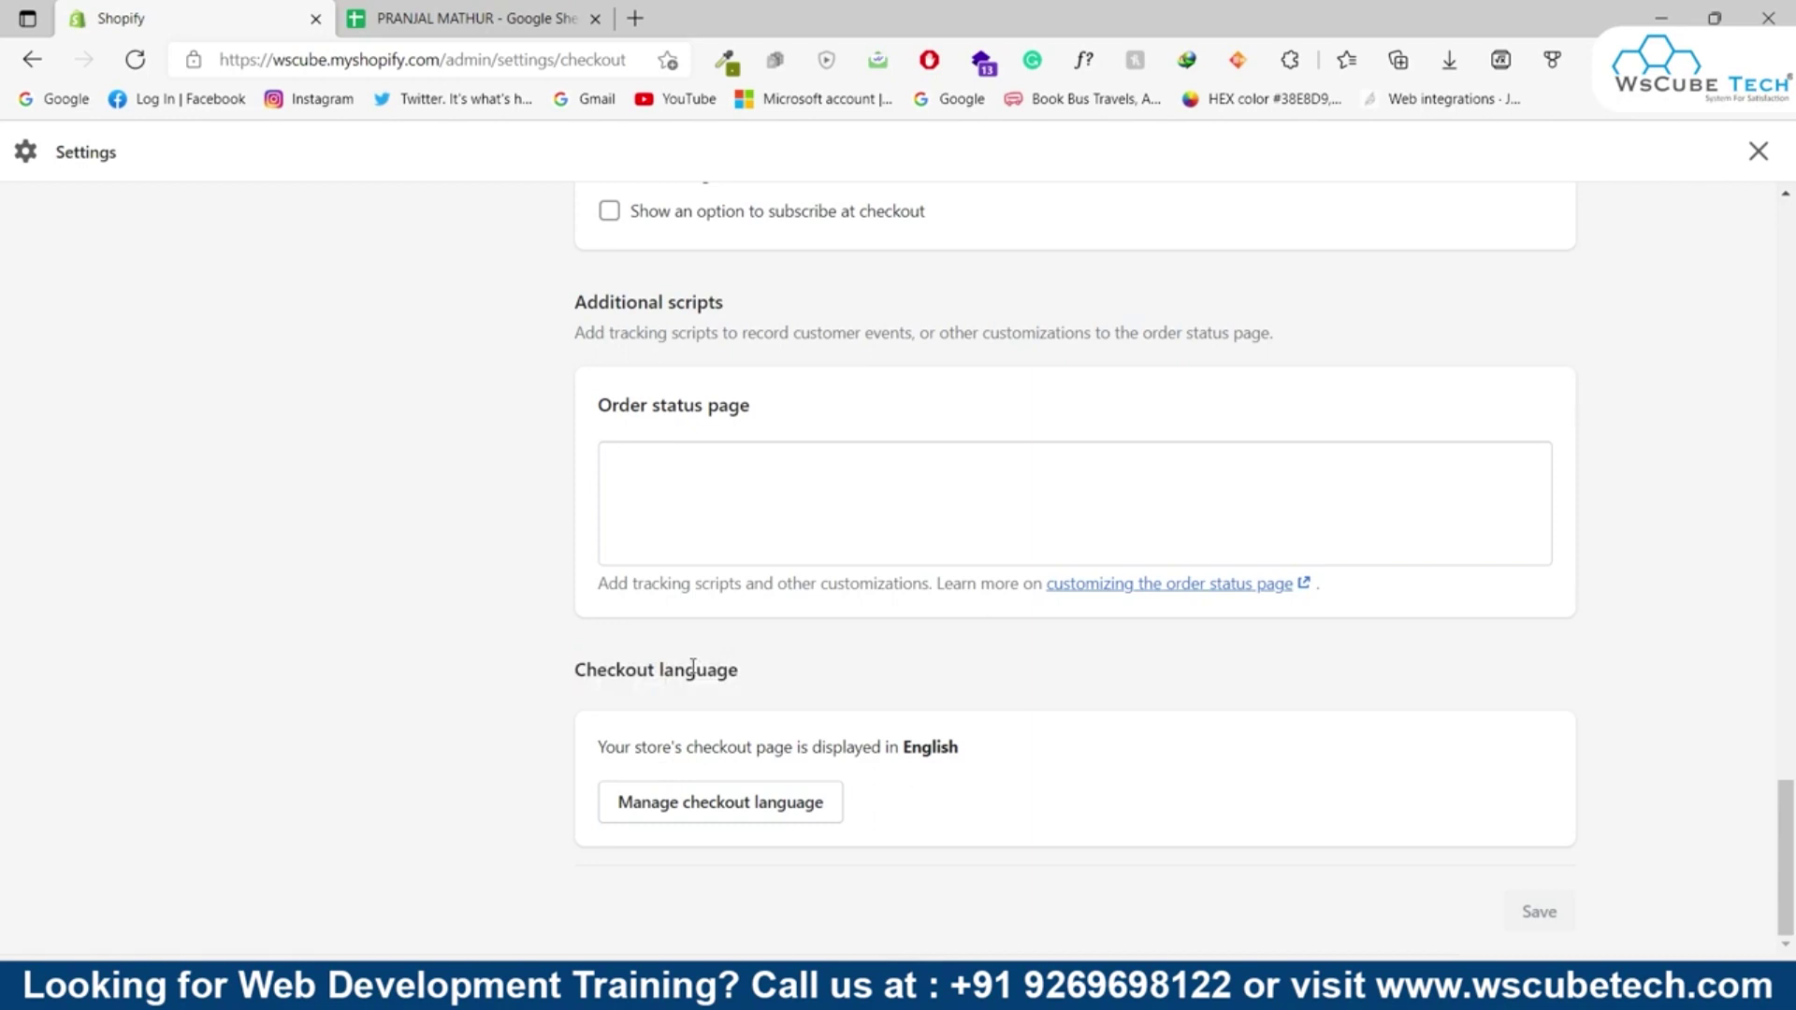
drag(898, 746, 1011, 773)
click(728, 816)
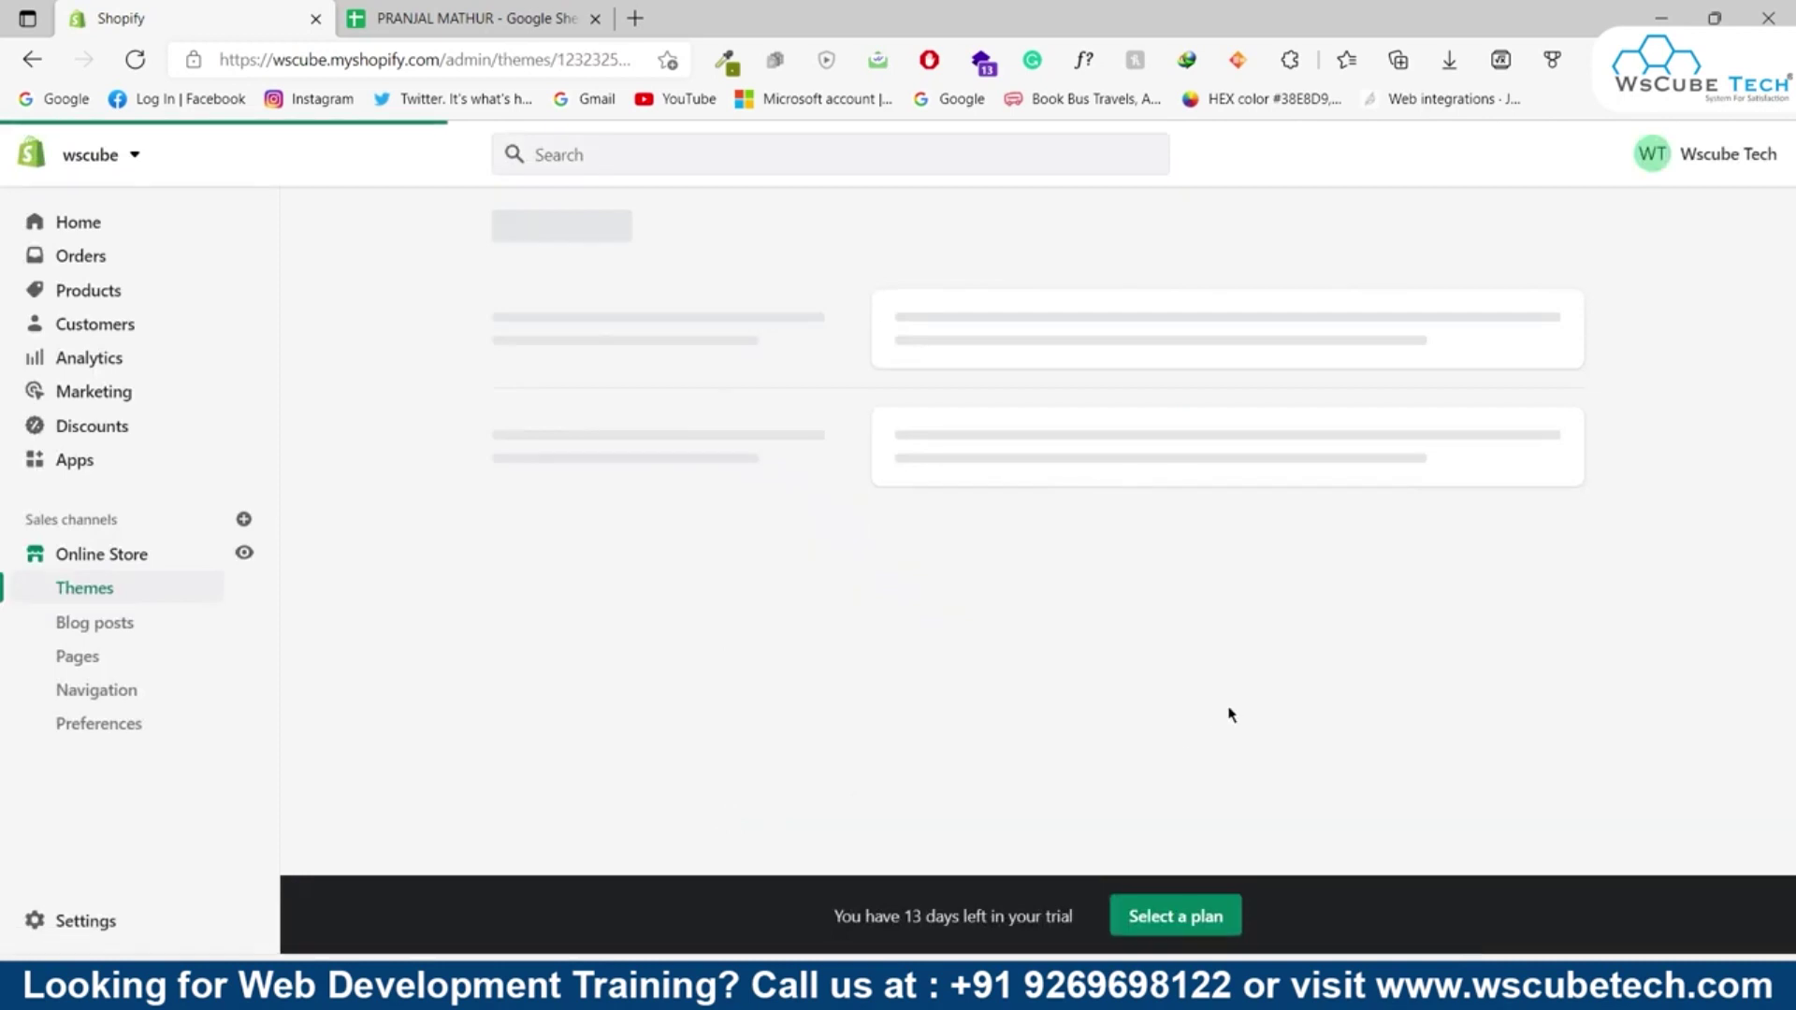
- Look over the Checkout & system wording fields for sentences and general checkout labels, and return to the checkout settings
scroll(523, 467, down, 3)
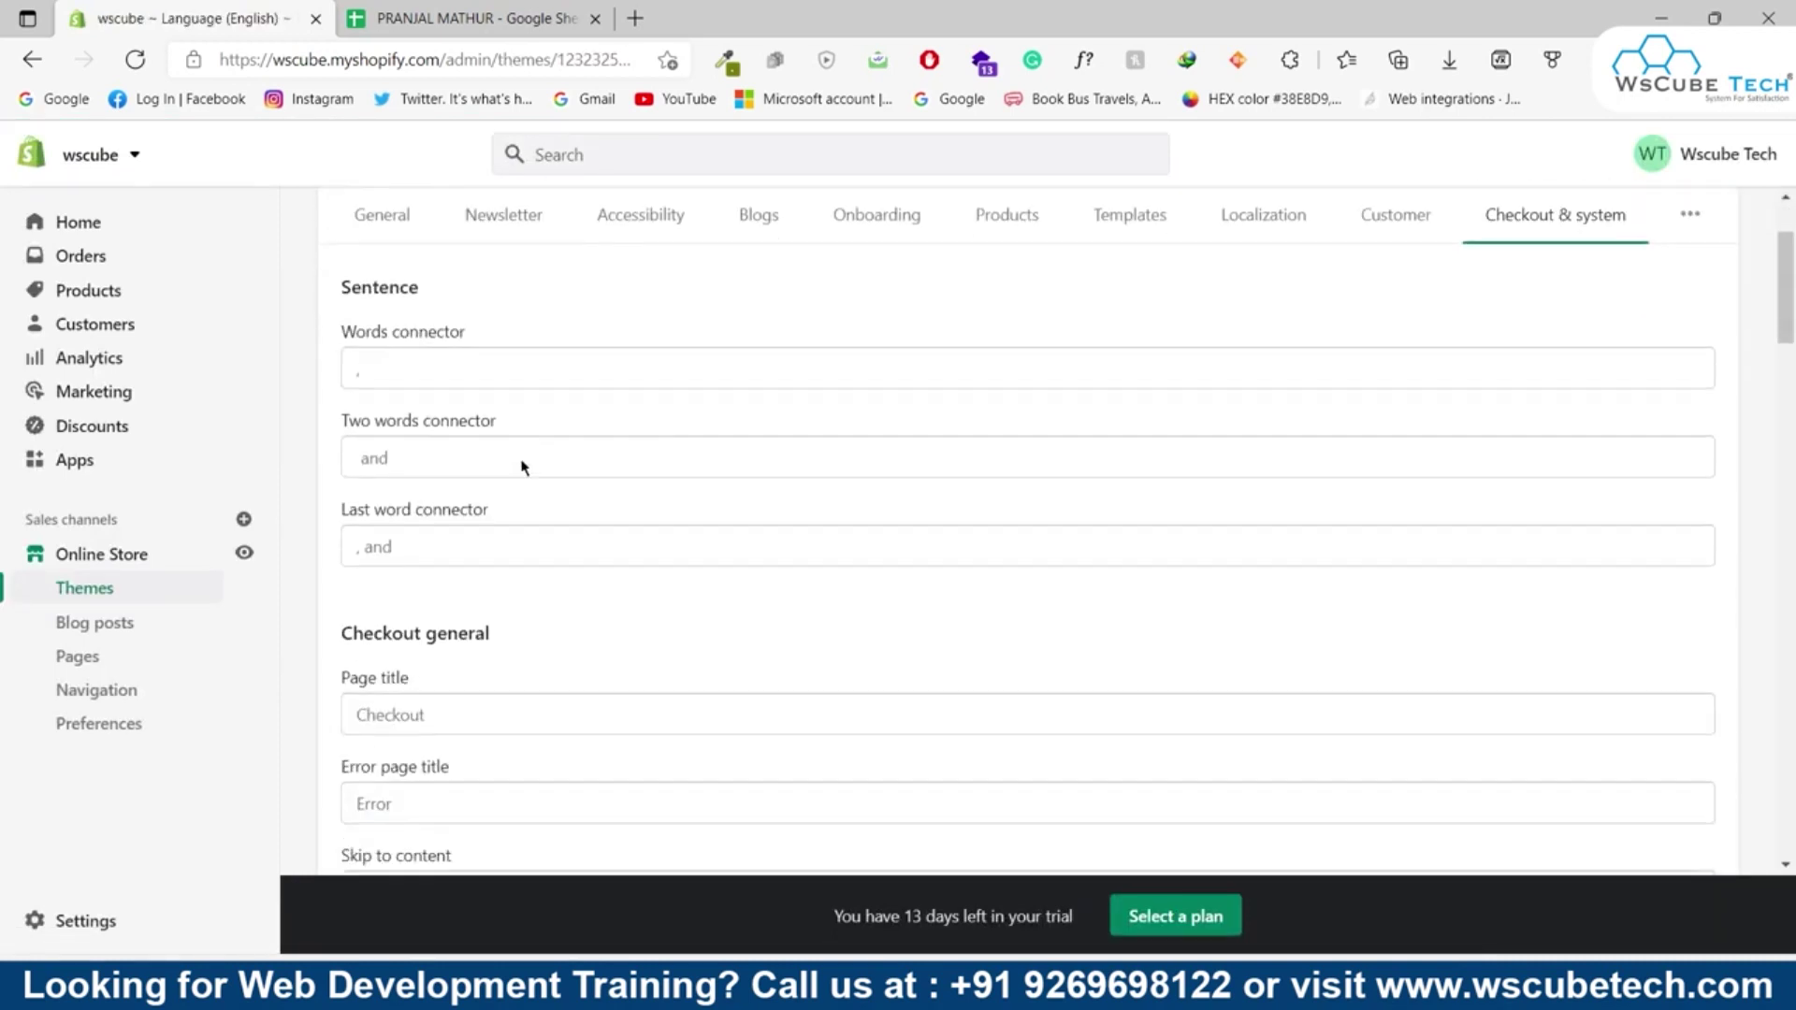
scroll(682, 457, down, 3)
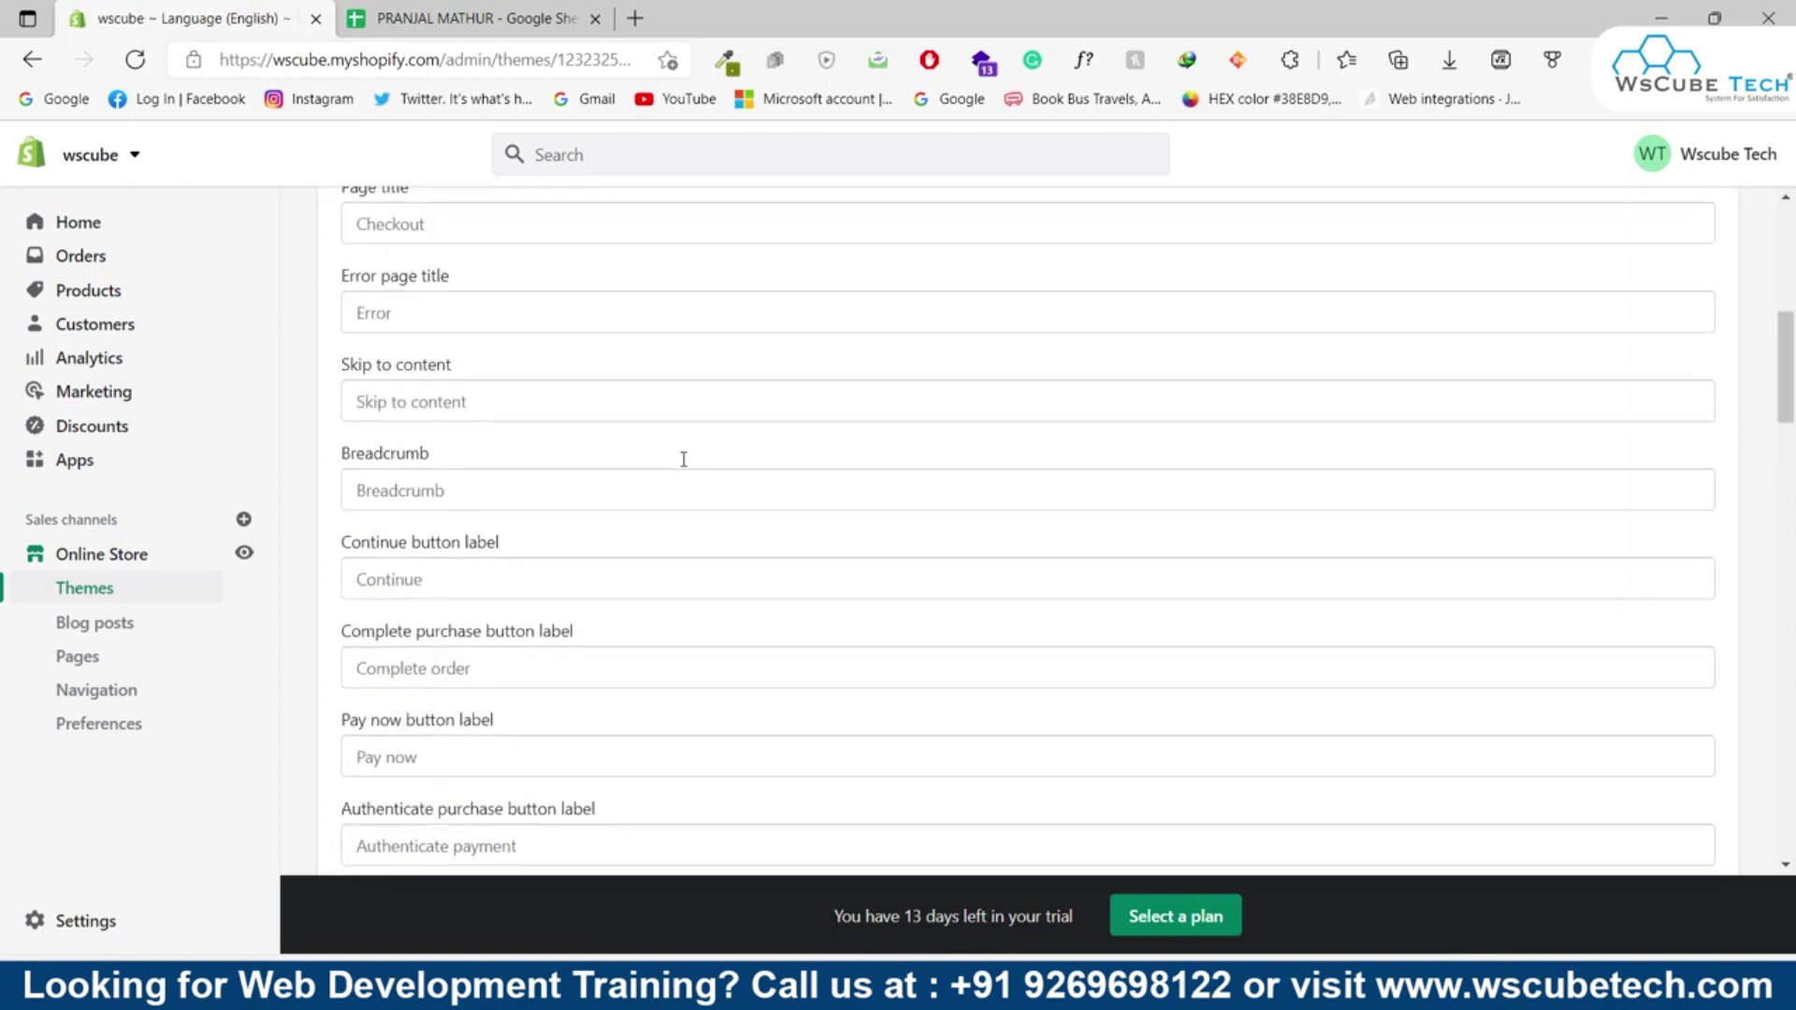
scroll(684, 459, down, 4)
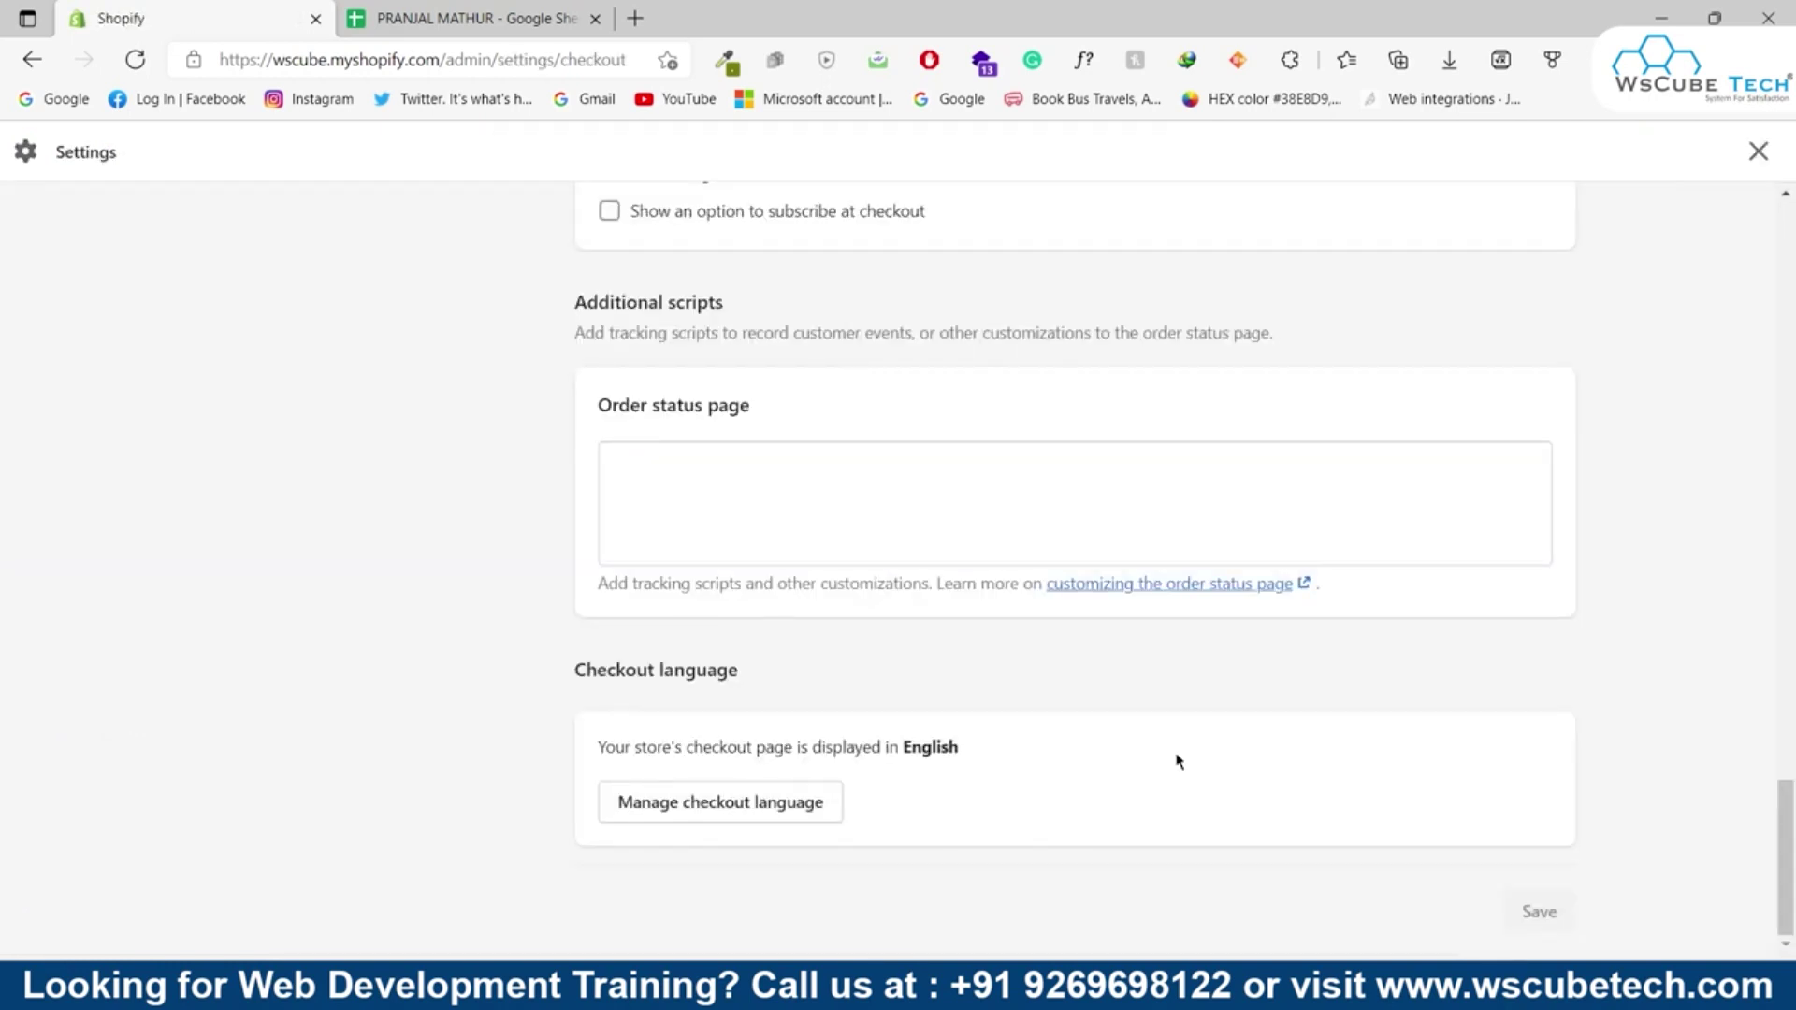
scroll(1178, 762, up, 20)
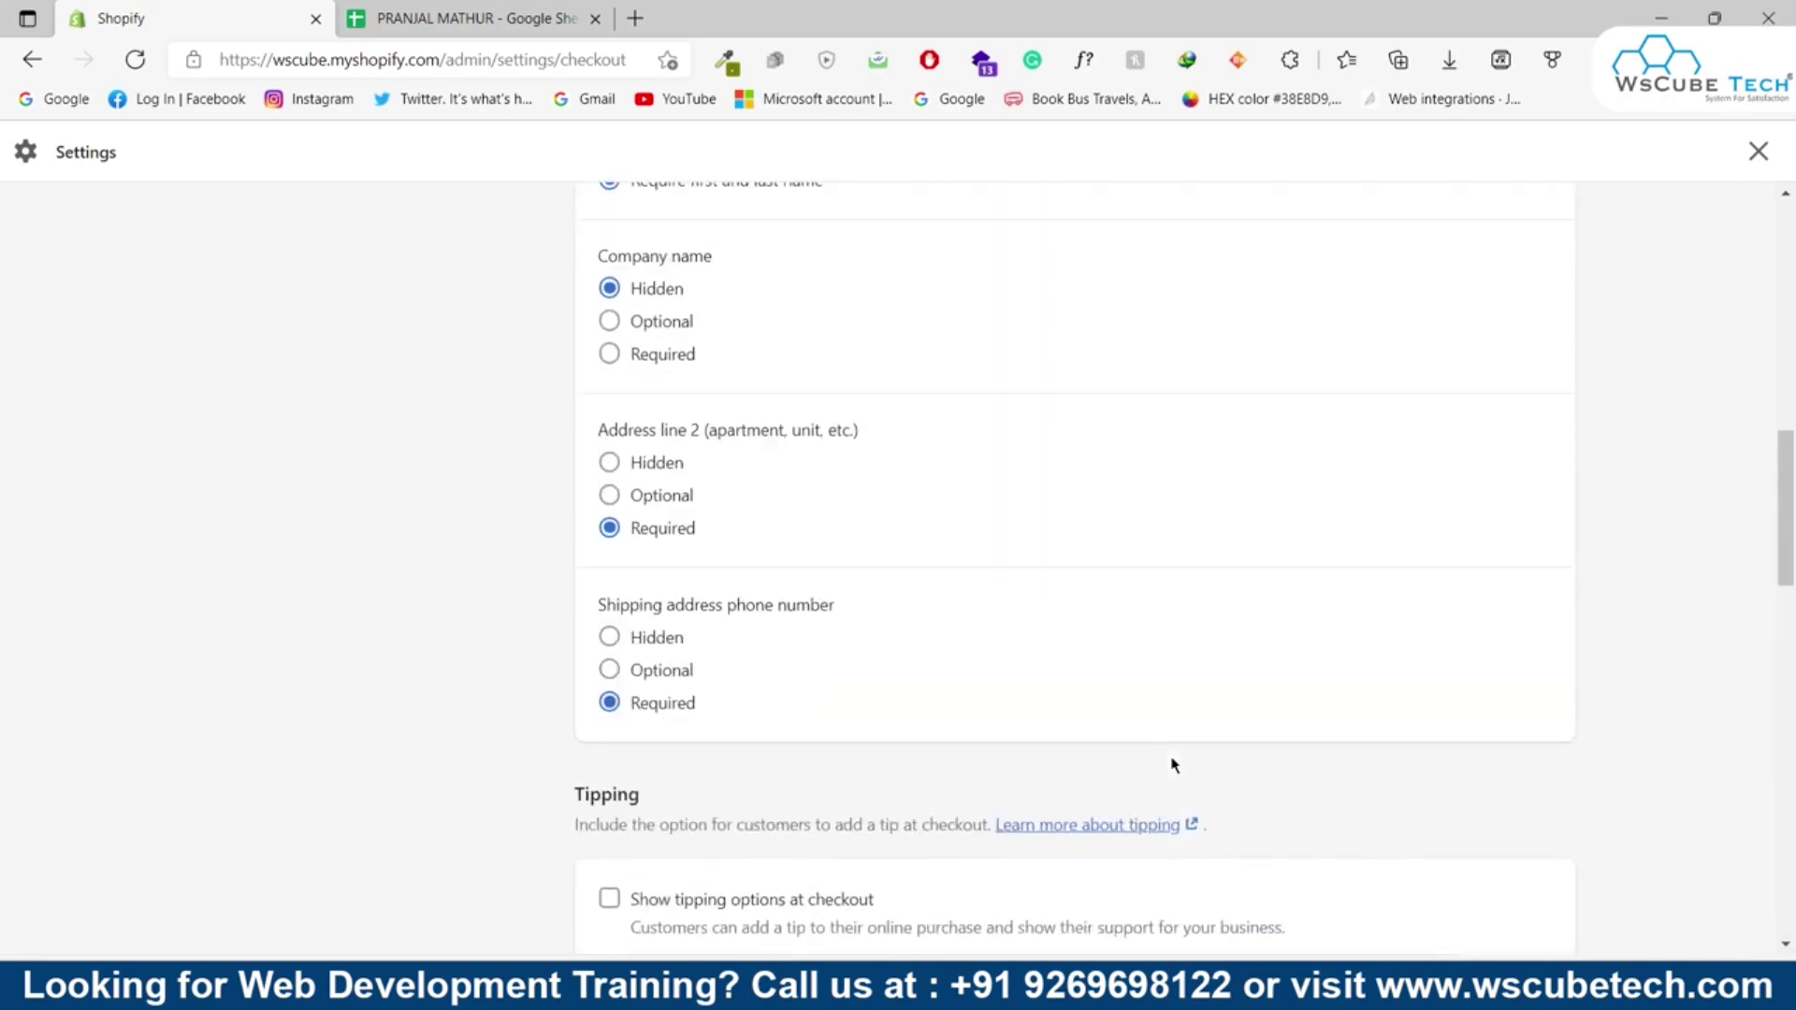